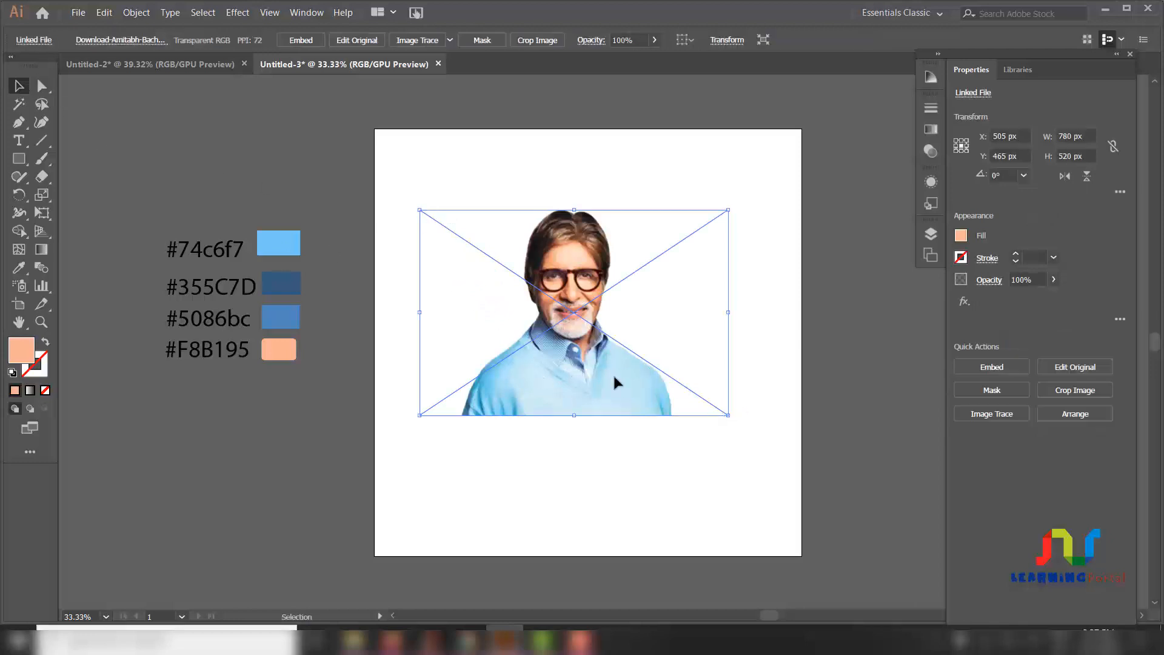
Enlarge the portrait photo to 1200 by 800 px, centre it roughly on the artboard and trace it with the 6 Colors preset.
left_click_drag(729, 415, 821, 491)
left_click_drag(621, 372, 638, 409)
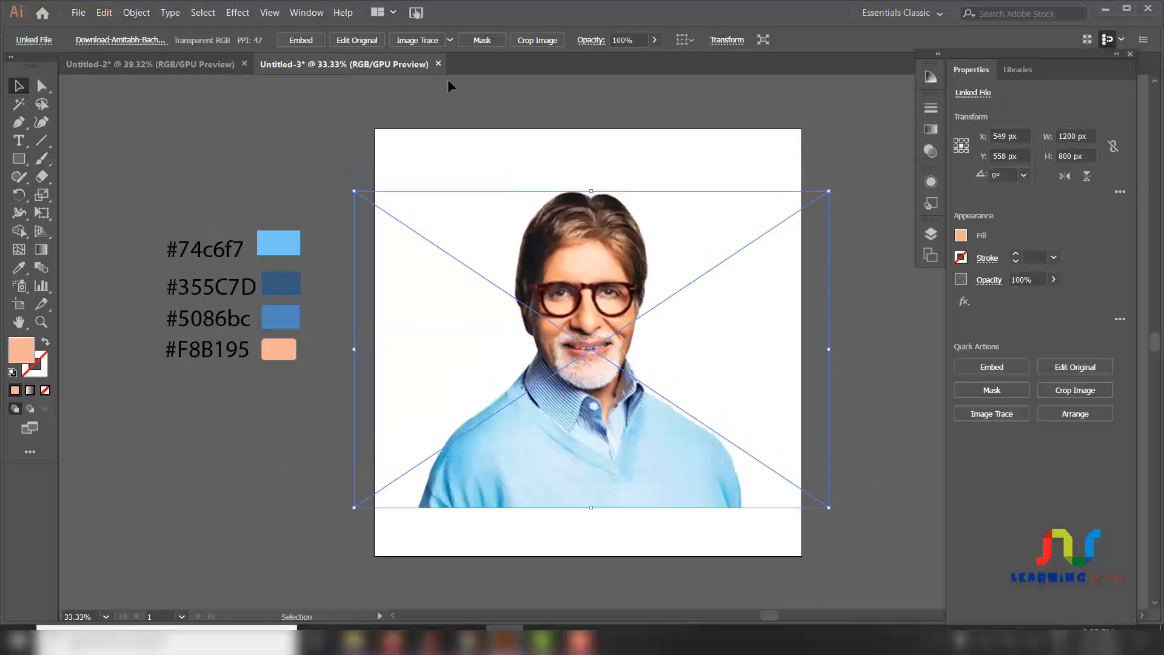
left_click(450, 40)
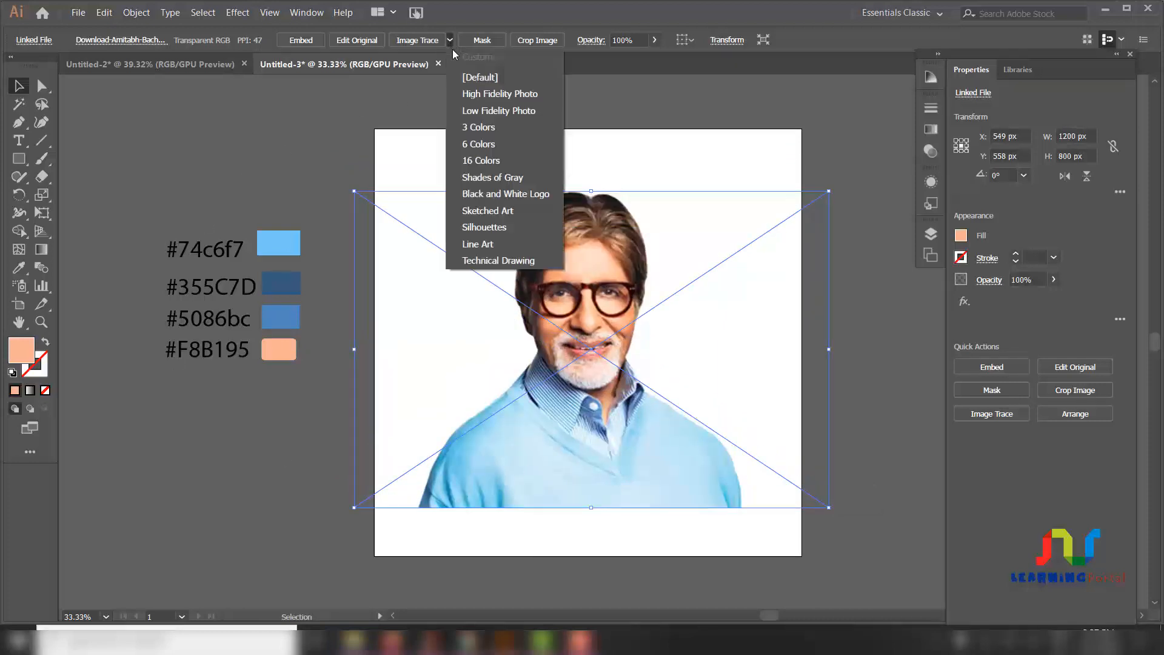
left_click(501, 144)
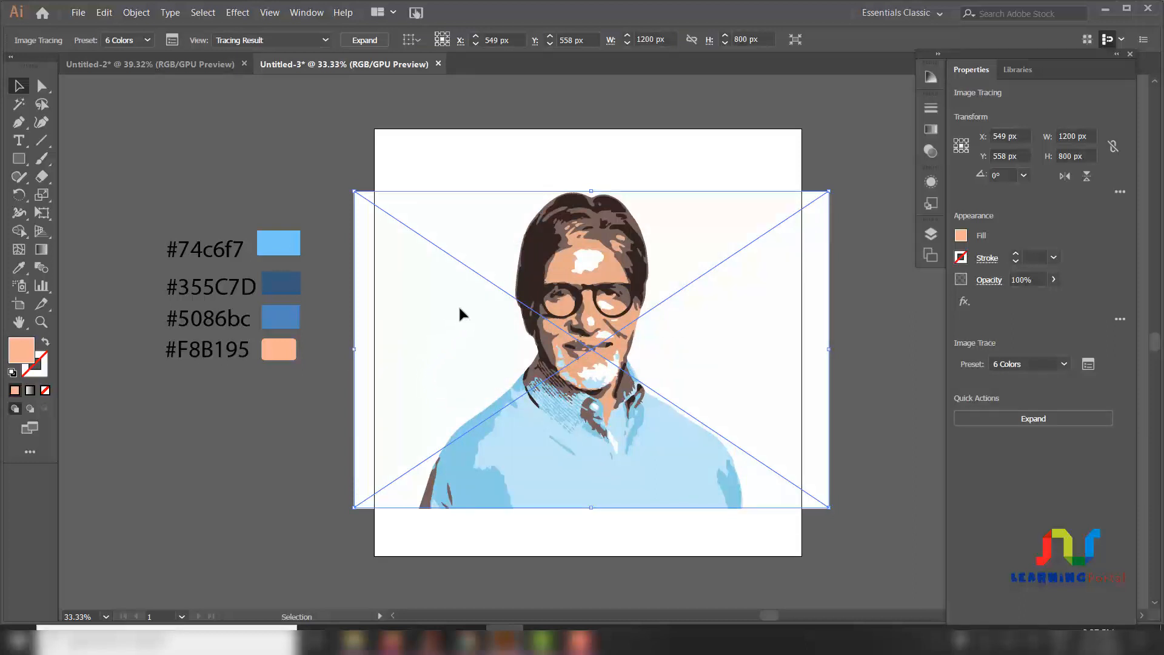
Simplify the portrait's image trace by setting Paths to 5%, Corners to 5% and Noise to 1 px.
left_click(172, 40)
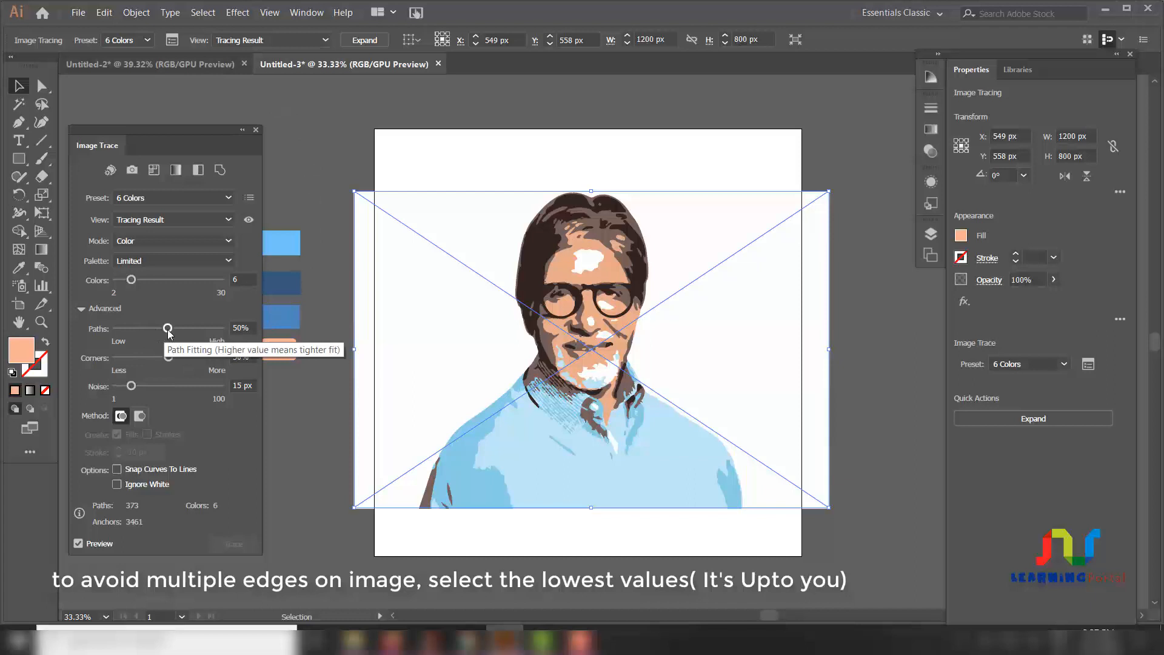
left_click_drag(168, 328, 121, 333)
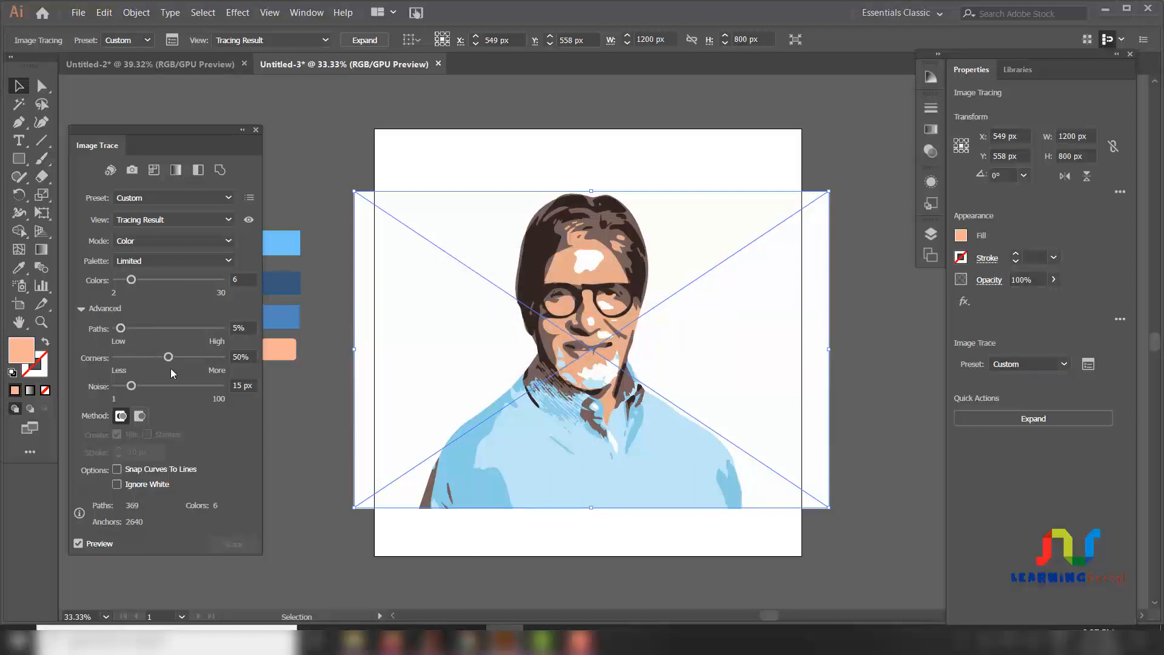
left_click(79, 544)
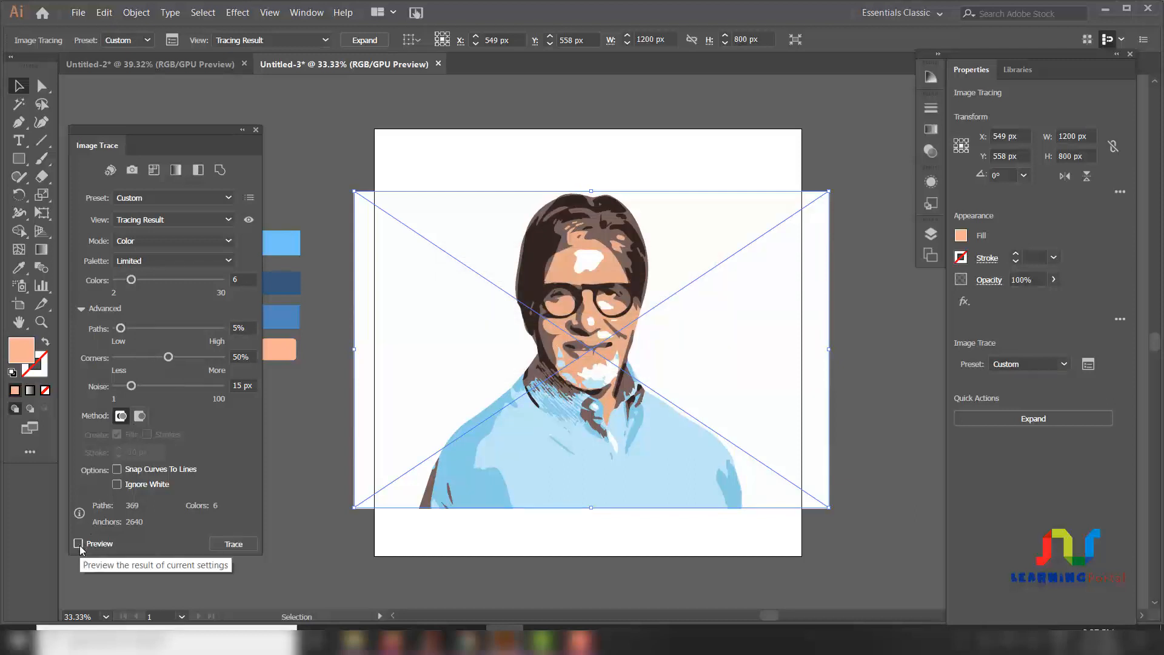
left_click(79, 544)
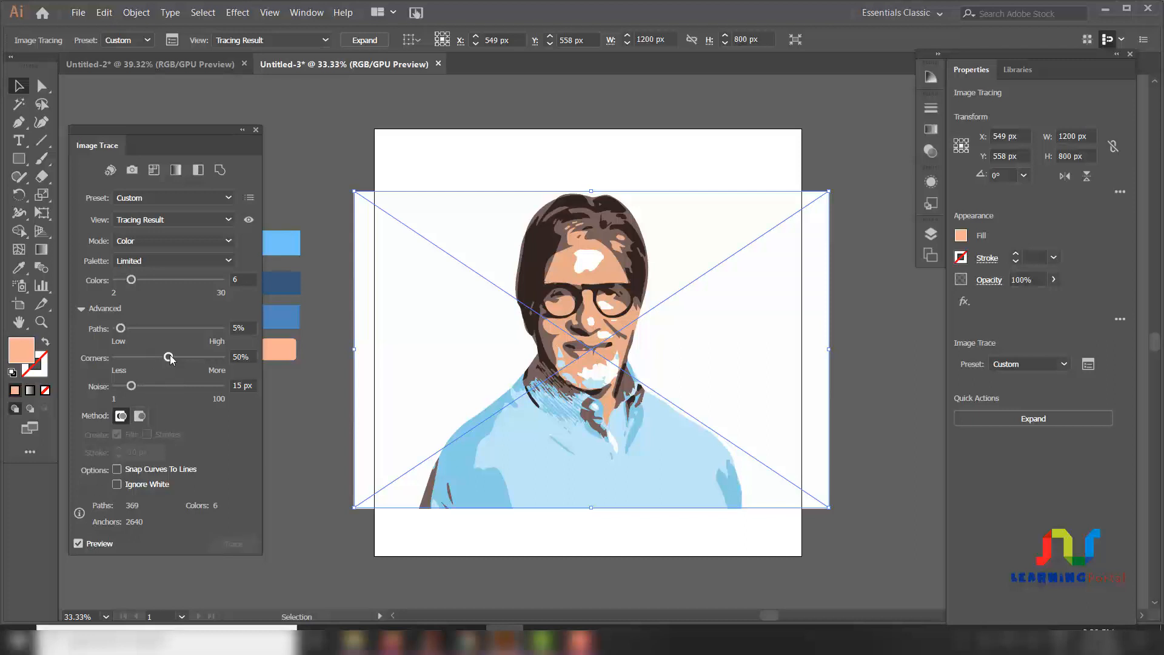
left_click_drag(170, 357, 122, 362)
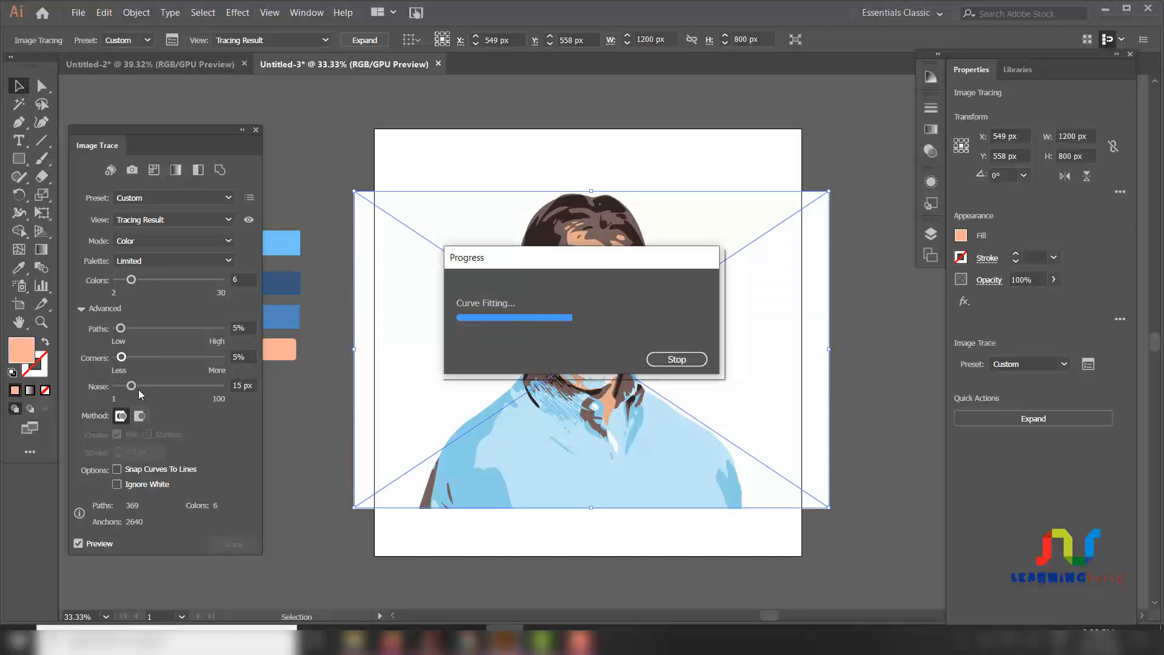
left_click_drag(130, 384, 118, 386)
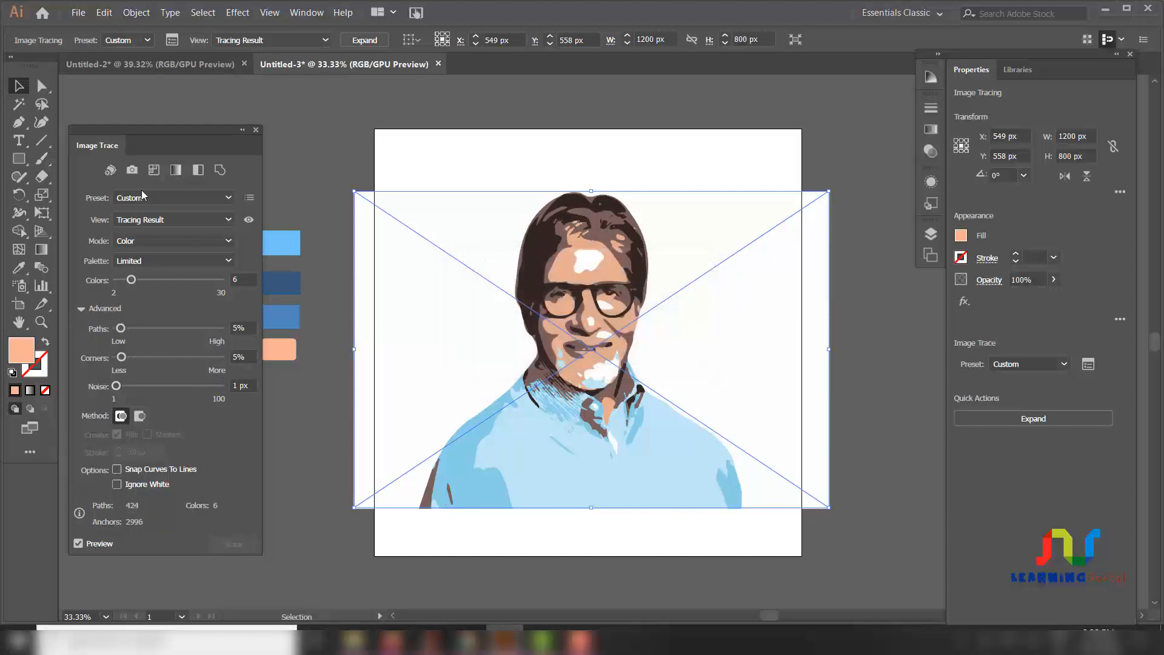
left_click(256, 129)
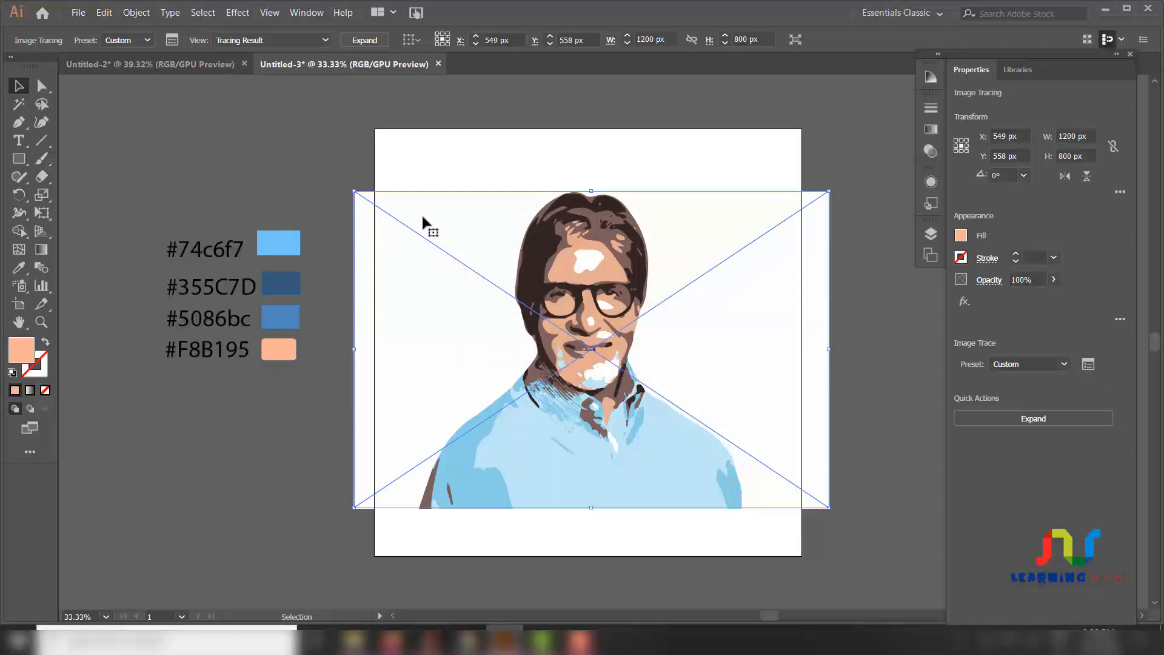
Expand the traced portrait into vector shapes and ungroup them.
left_click(367, 40)
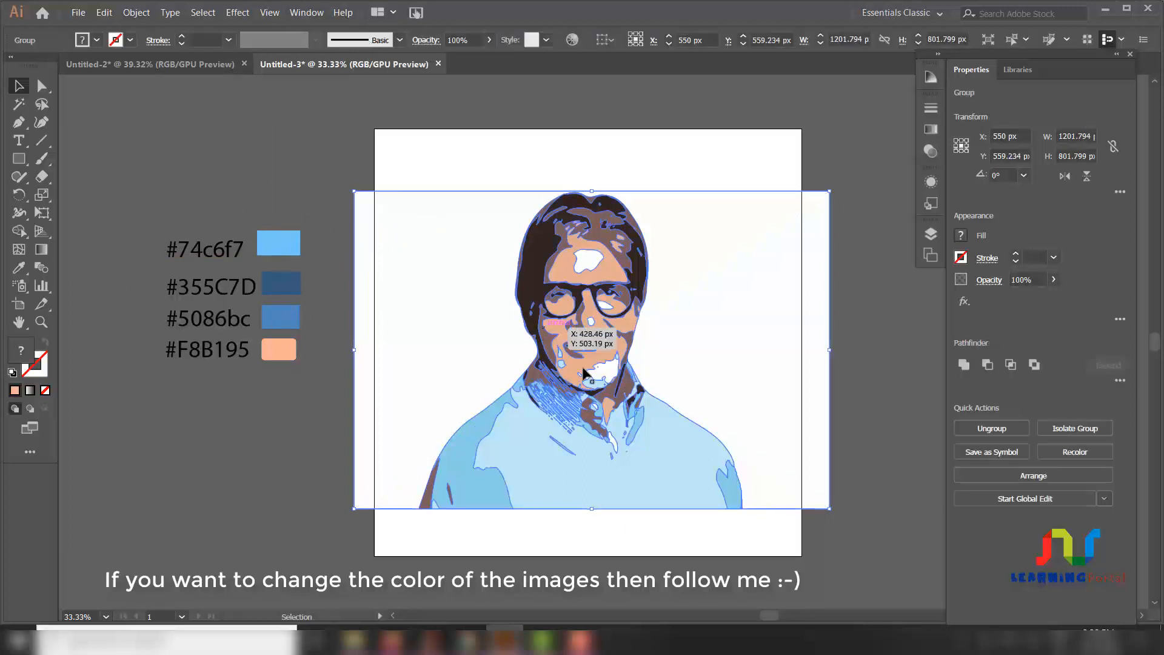
right_click(726, 276)
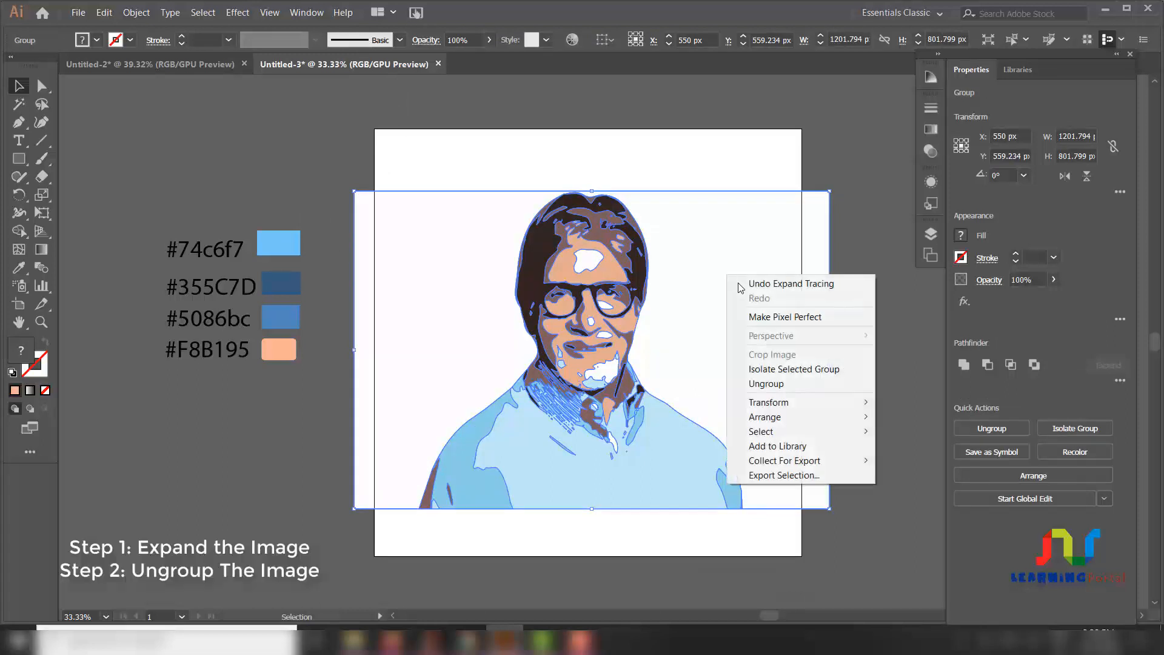
left_click(806, 386)
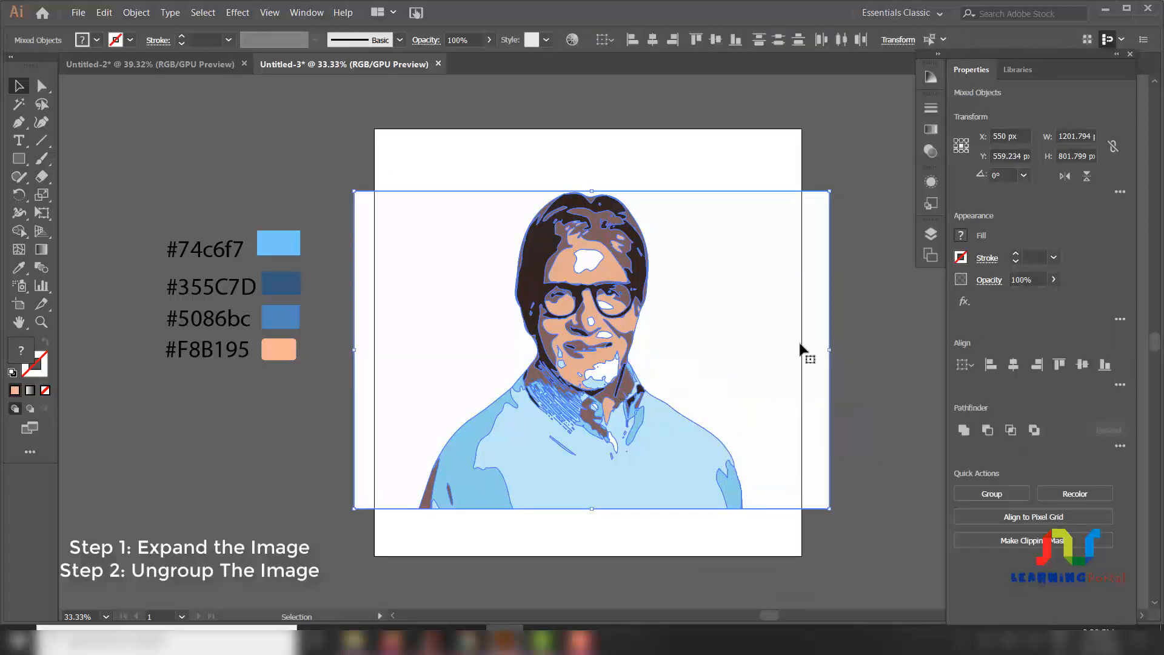
Delete the white background shape behind the traced portrait.
left_click(850, 263)
left_click(762, 260)
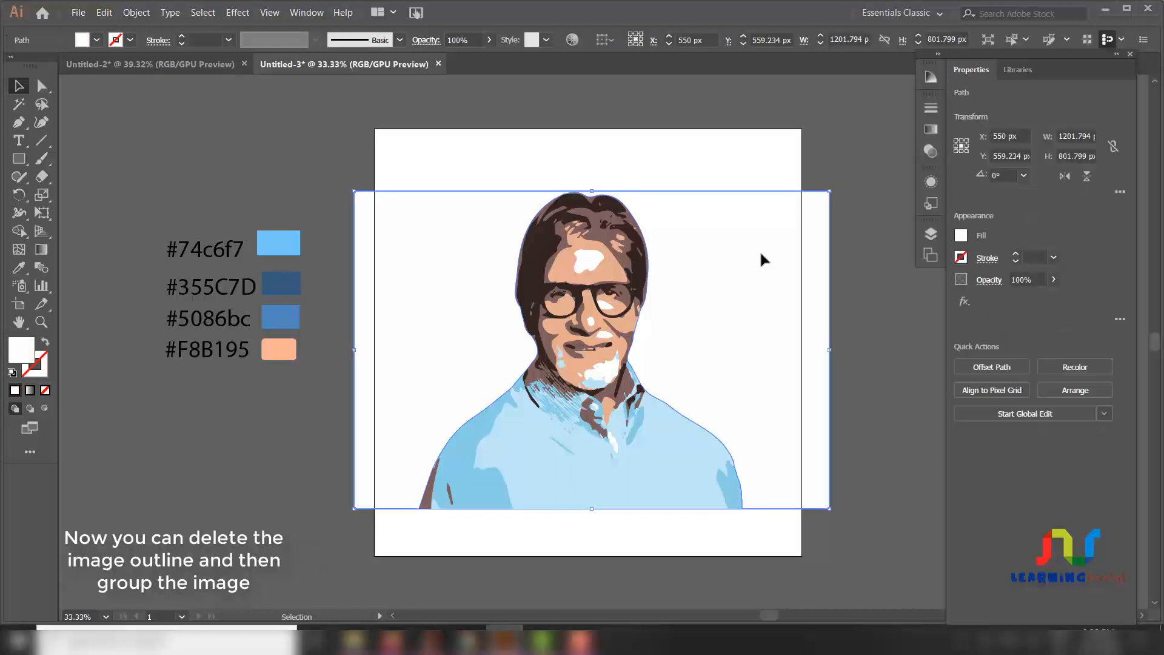
key("Delete")
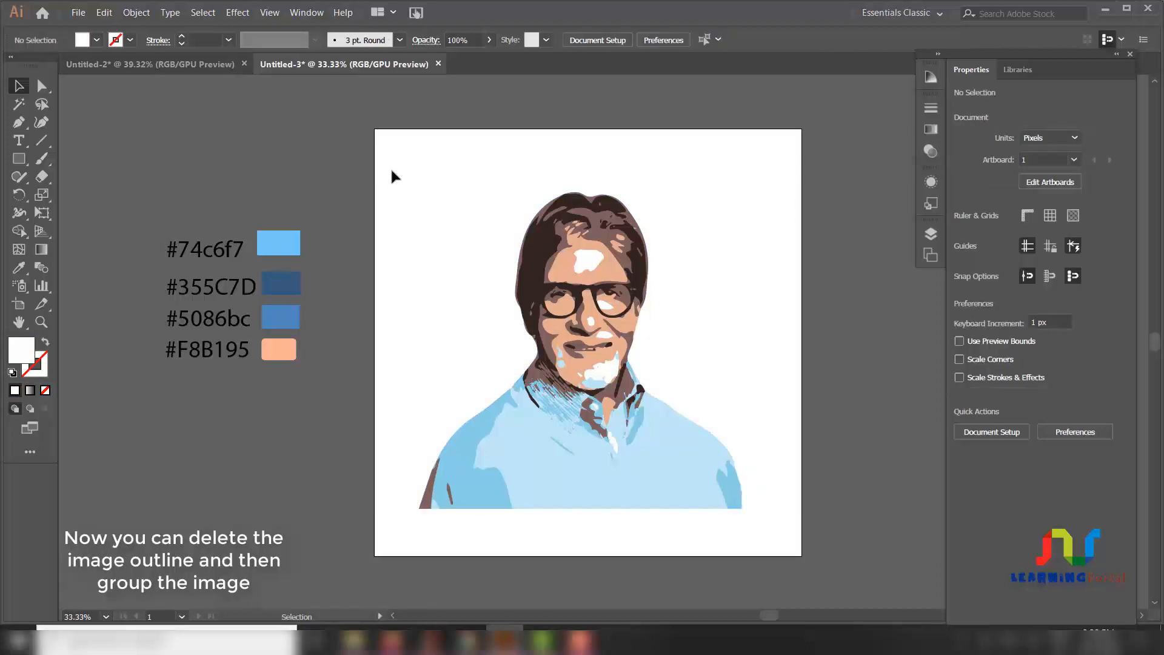
Group all remaining portrait shapes and enlarge the group from its centre to about 1061 by 1038 px.
left_click_drag(391, 170, 784, 531)
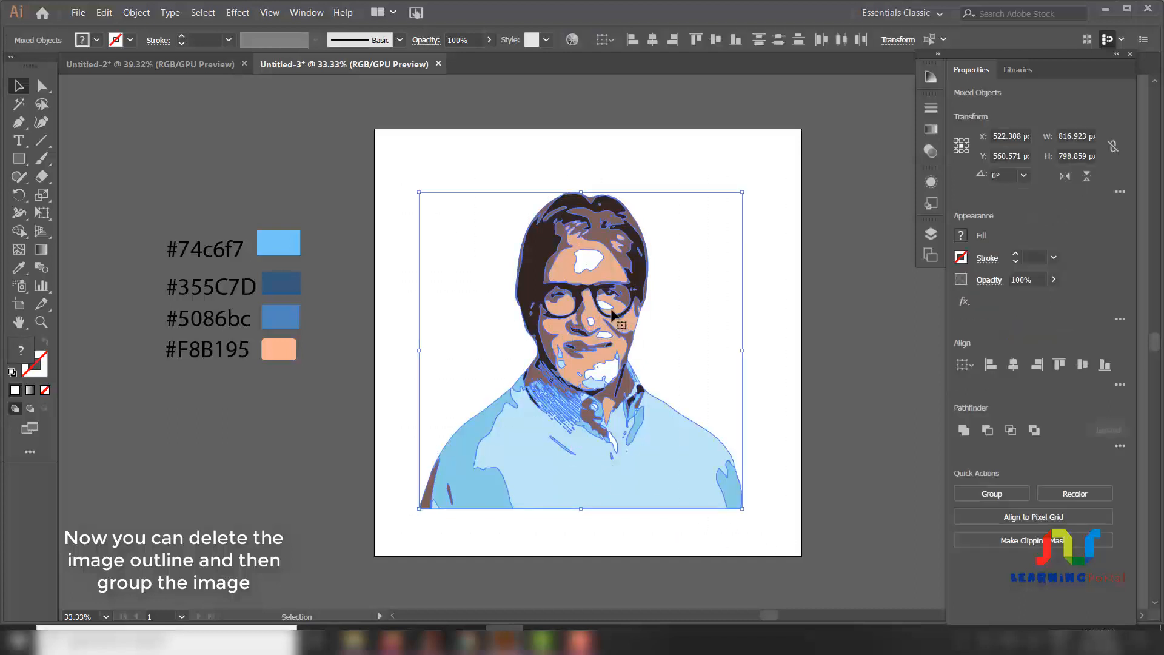
left_click(136, 12)
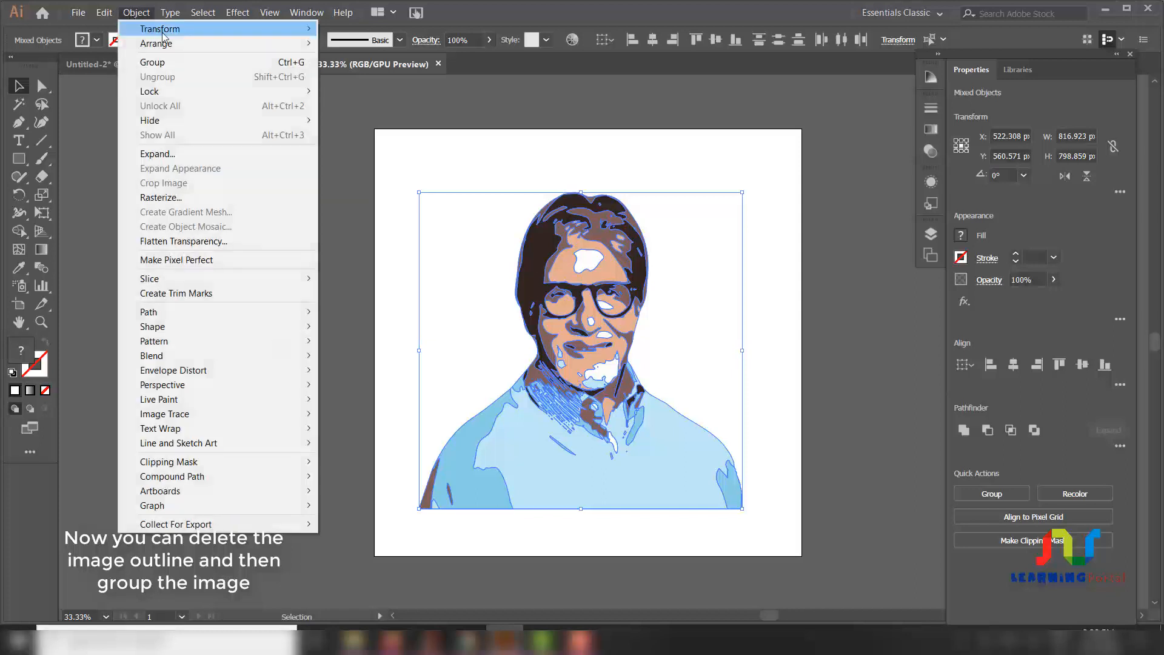
left_click(199, 63)
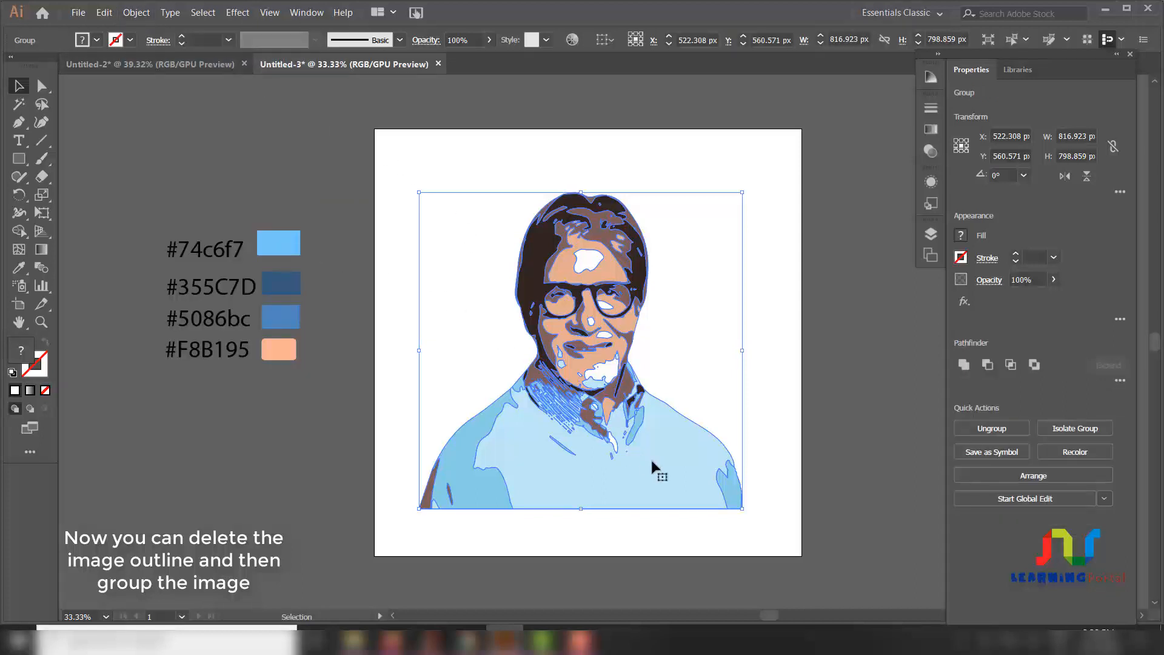
left_click_drag(743, 509, 792, 556)
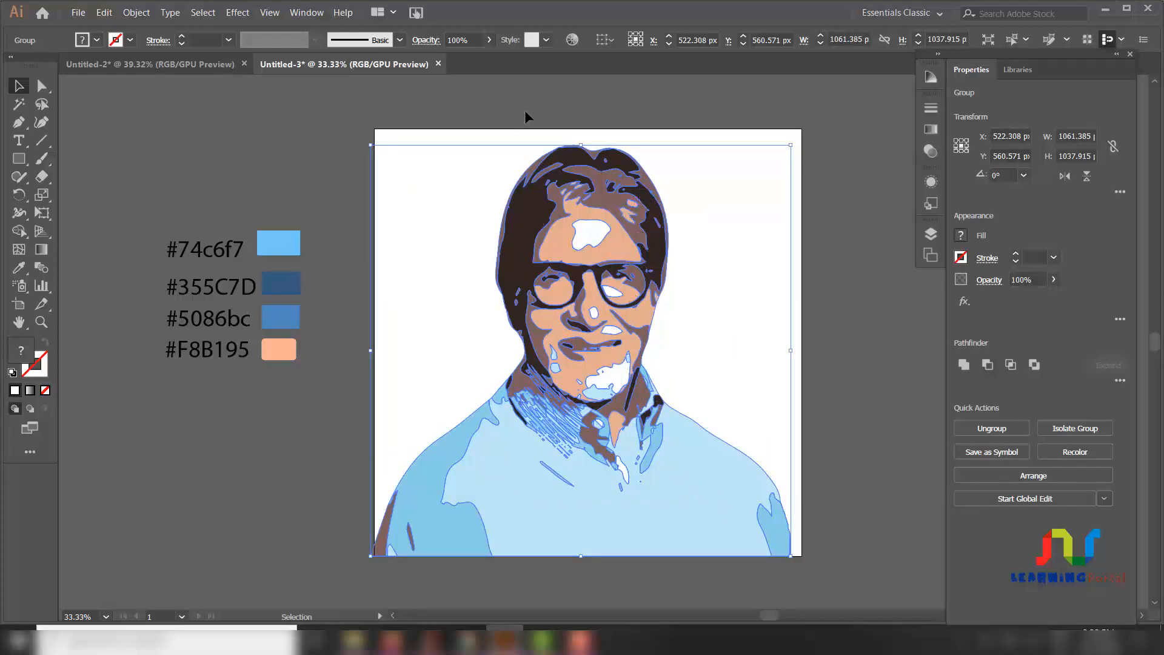
left_click(572, 40)
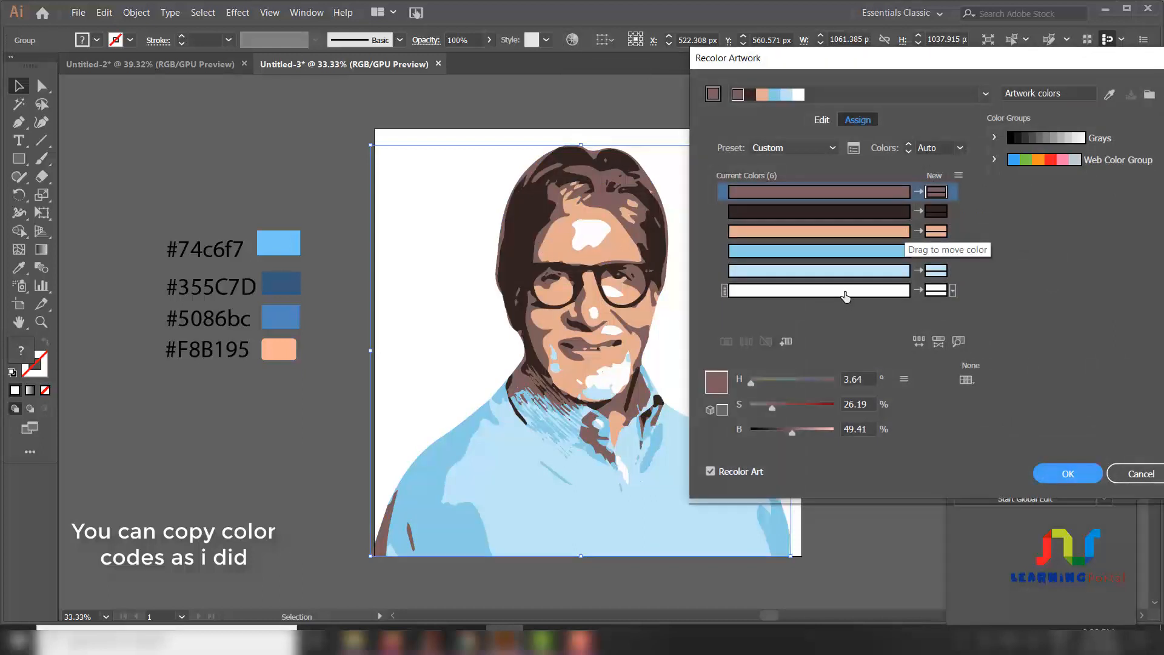
double_click(936, 193)
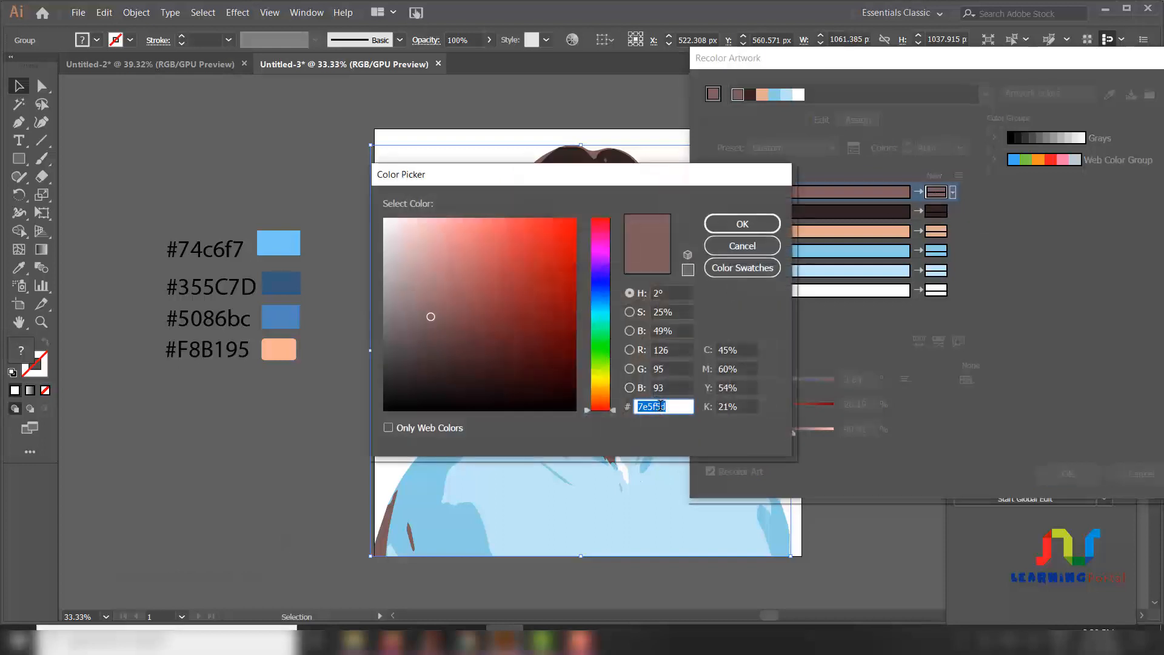
type("74c6f7")
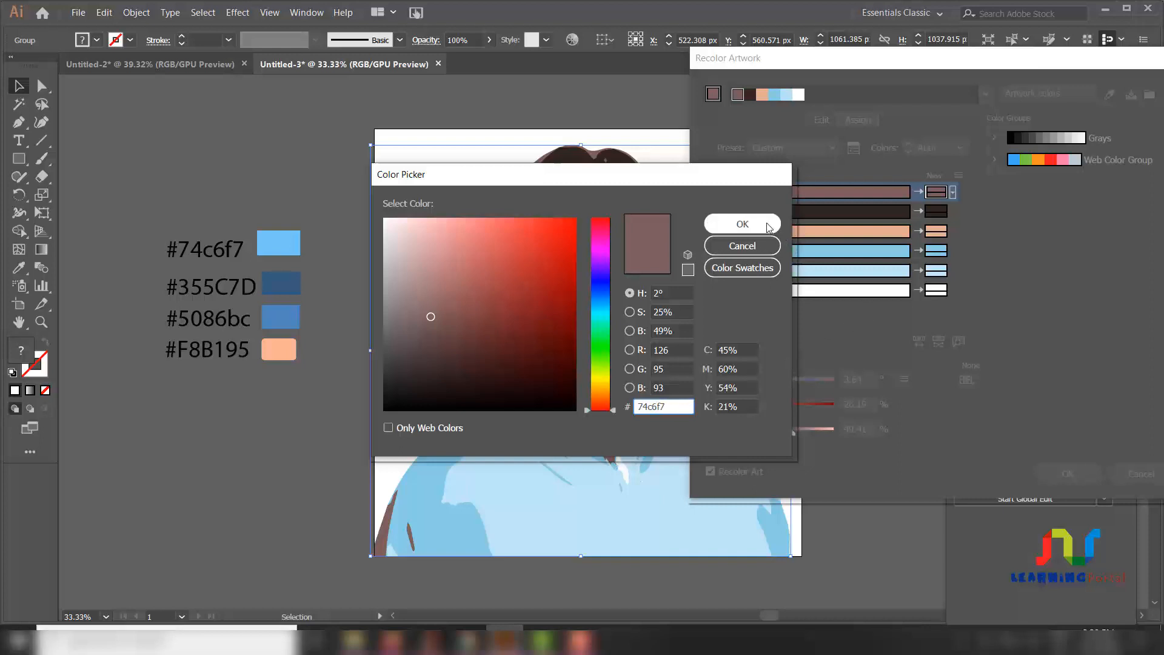
left_click(743, 224)
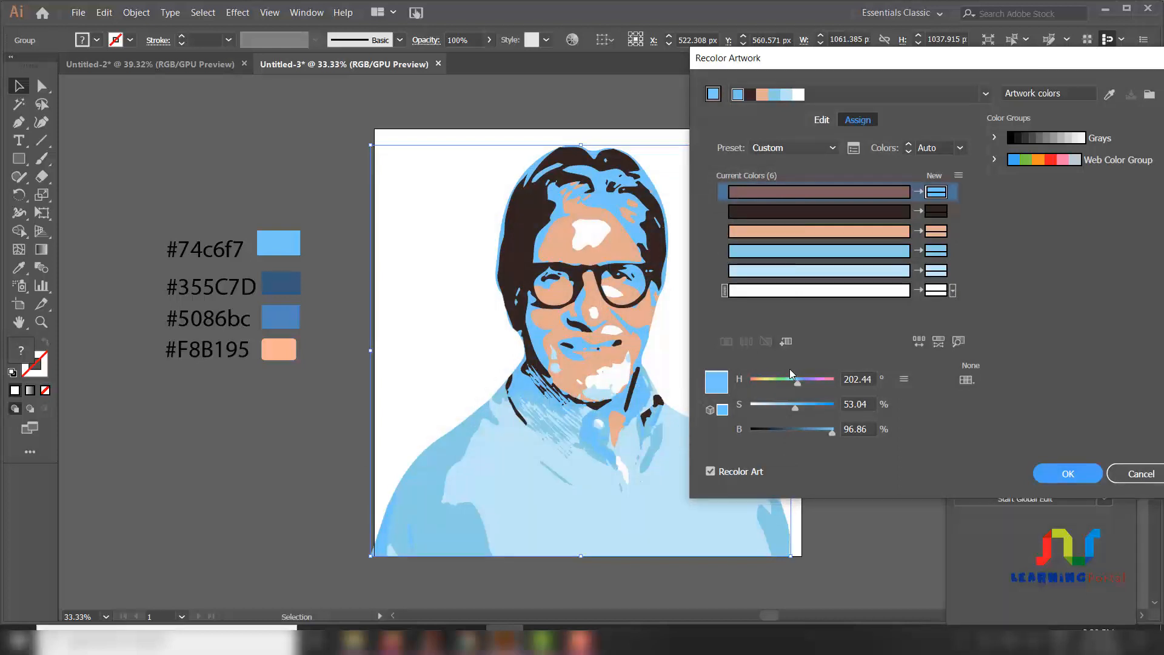
left_click(1111, 478)
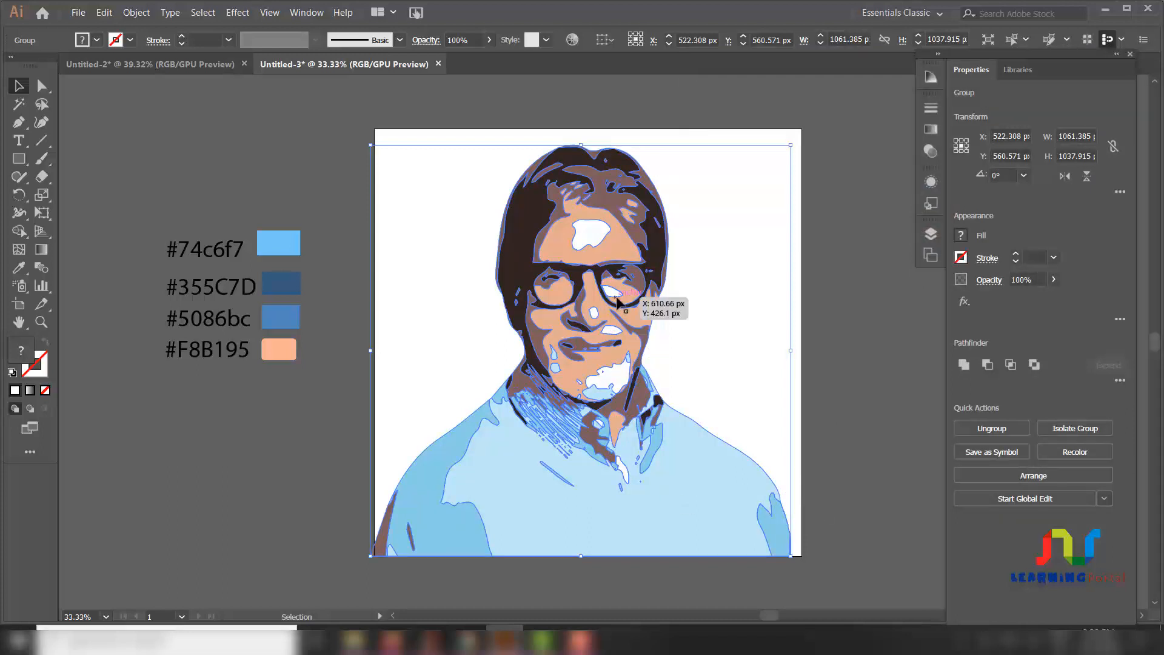
Recolor the portrait group, replacing its mauve-brown shade with #355C7D.
left_click(572, 40)
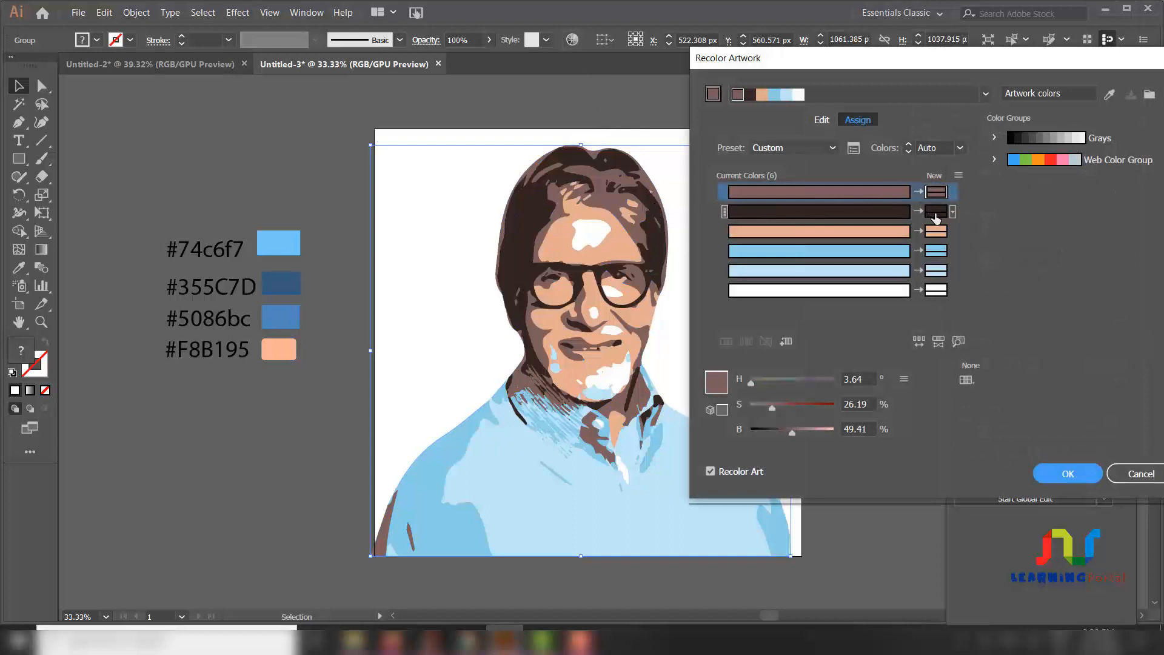
double_click(939, 205)
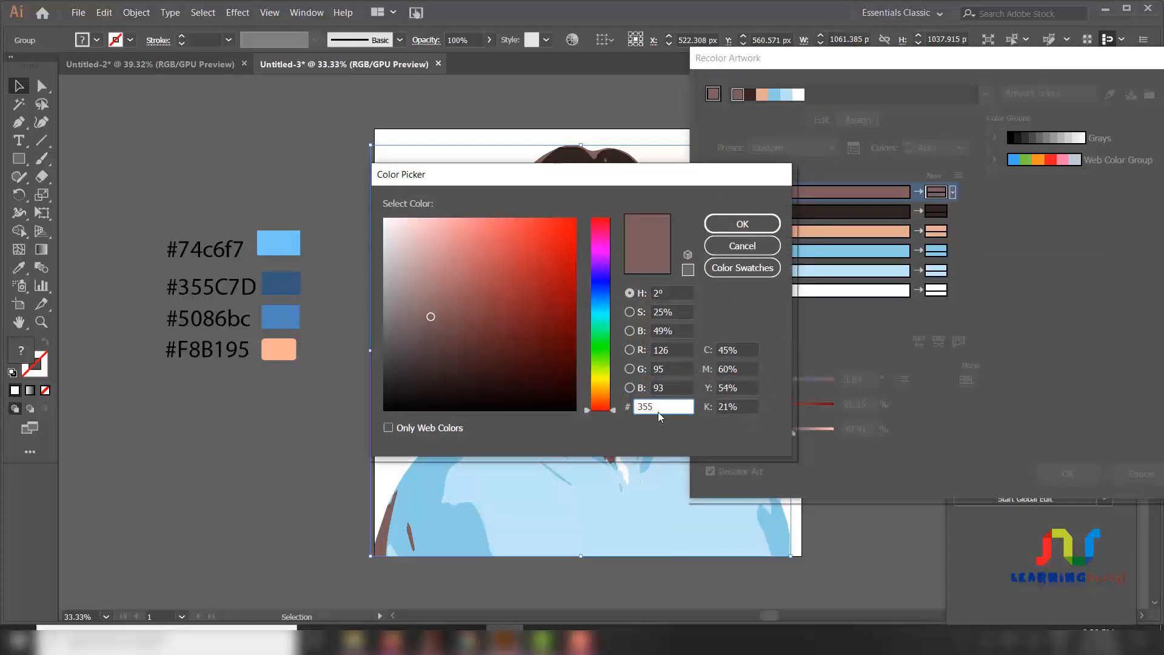
type("c7d")
key("Return")
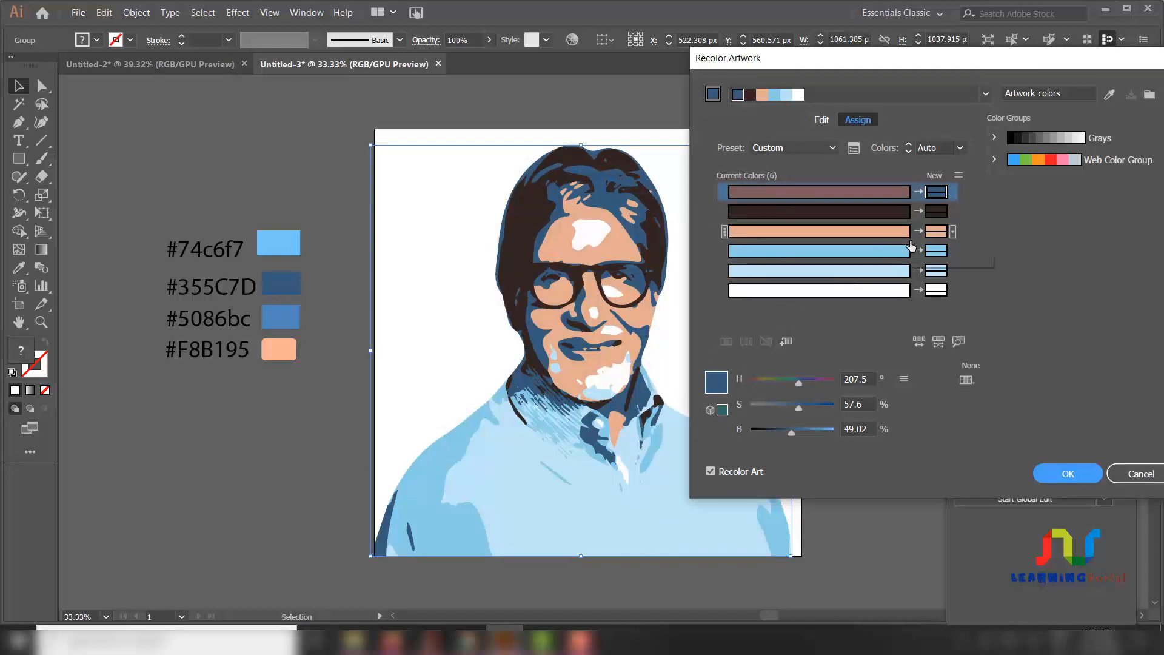
Replace the dark brown of the hair and glasses with black (#000000) in the artwork colors.
double_click(937, 212)
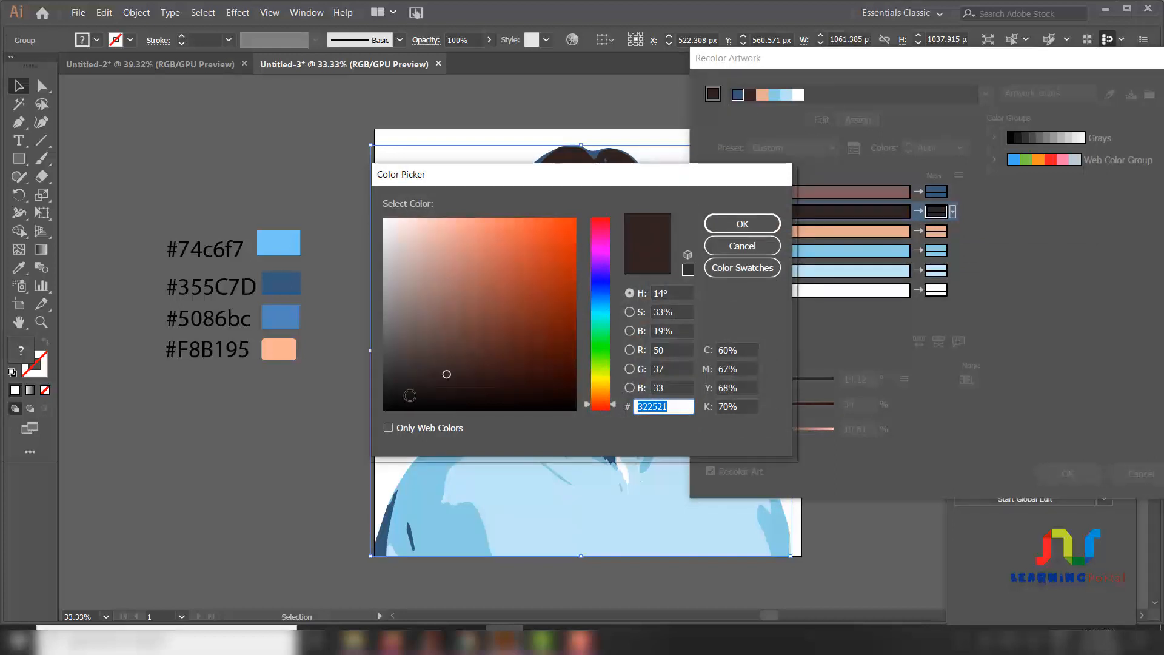
left_click_drag(424, 381, 369, 414)
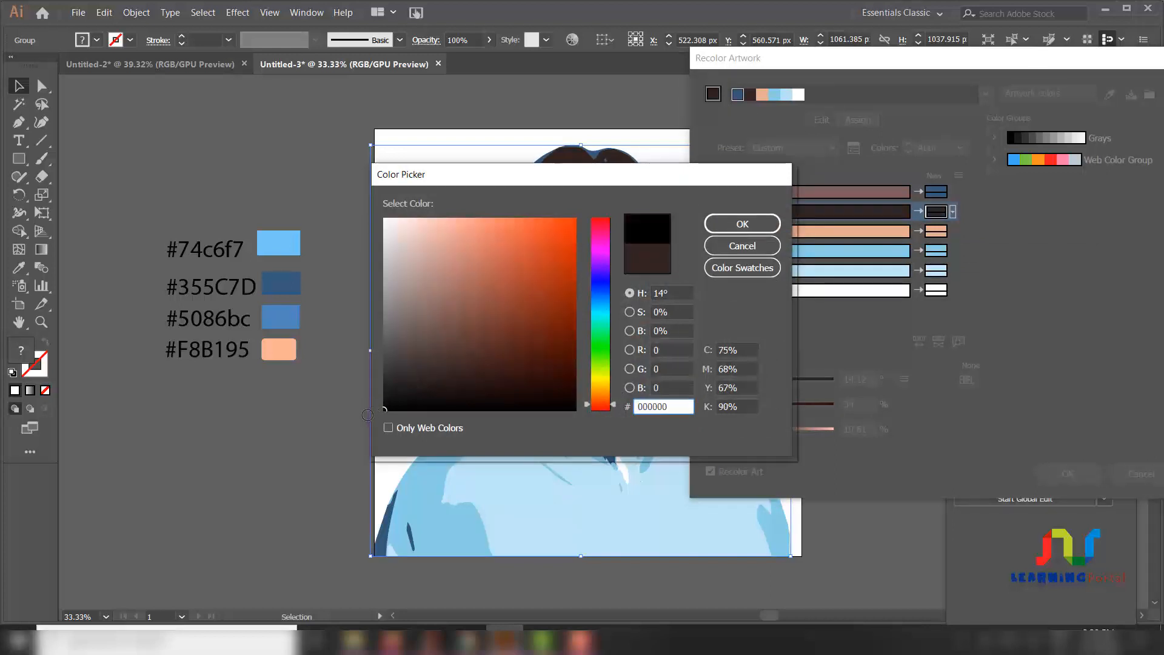
left_click(741, 225)
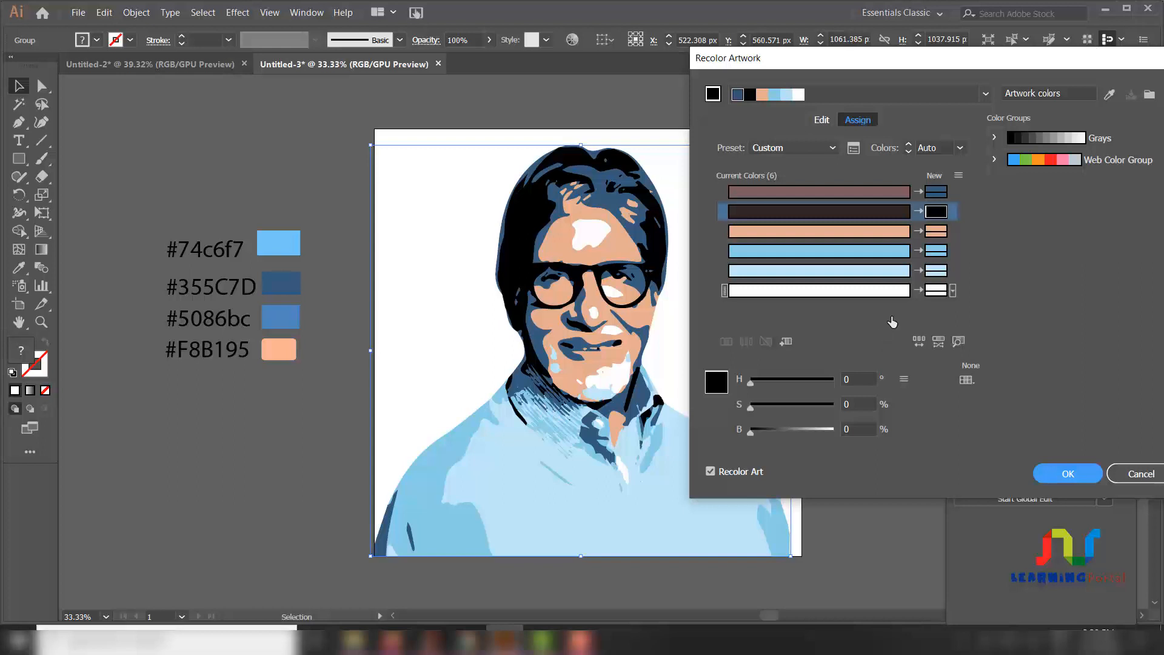
Replace the medium sky blue of the sweater shadows with #5086bc in the artwork colors.
double_click(935, 252)
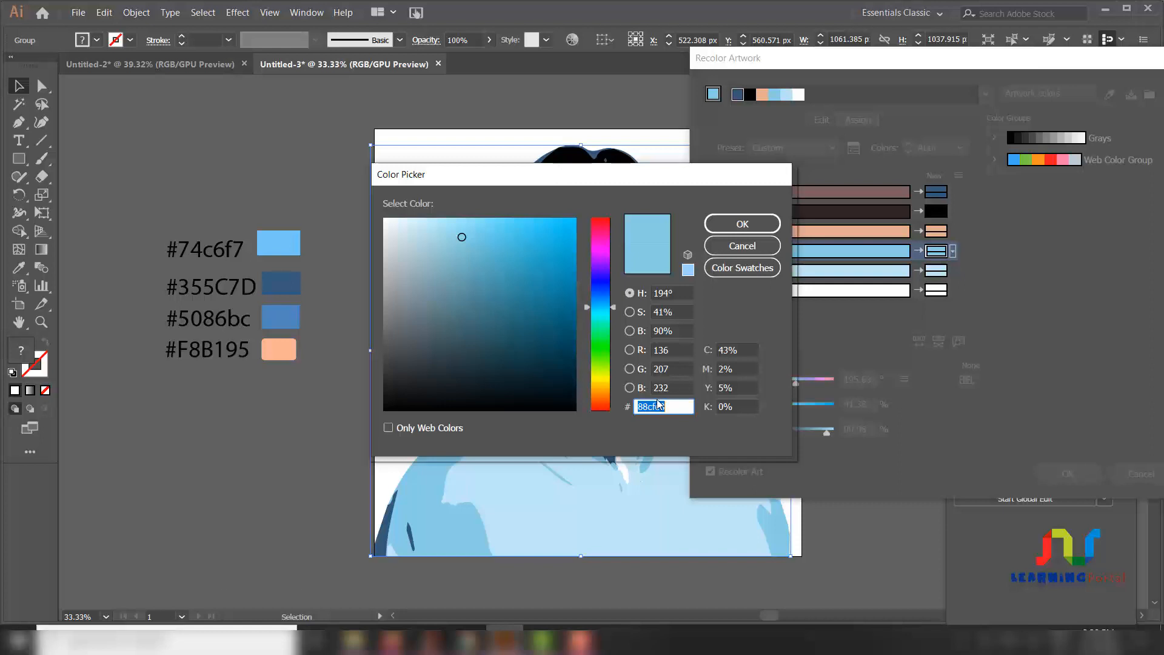
type("5086bc")
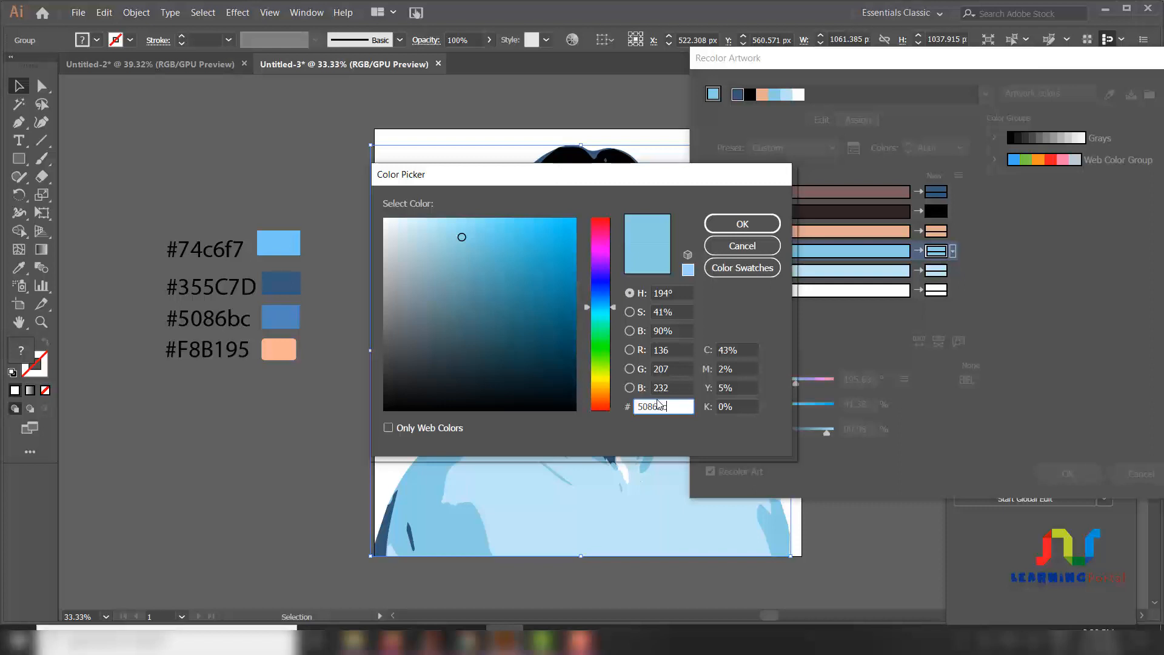
left_click(762, 222)
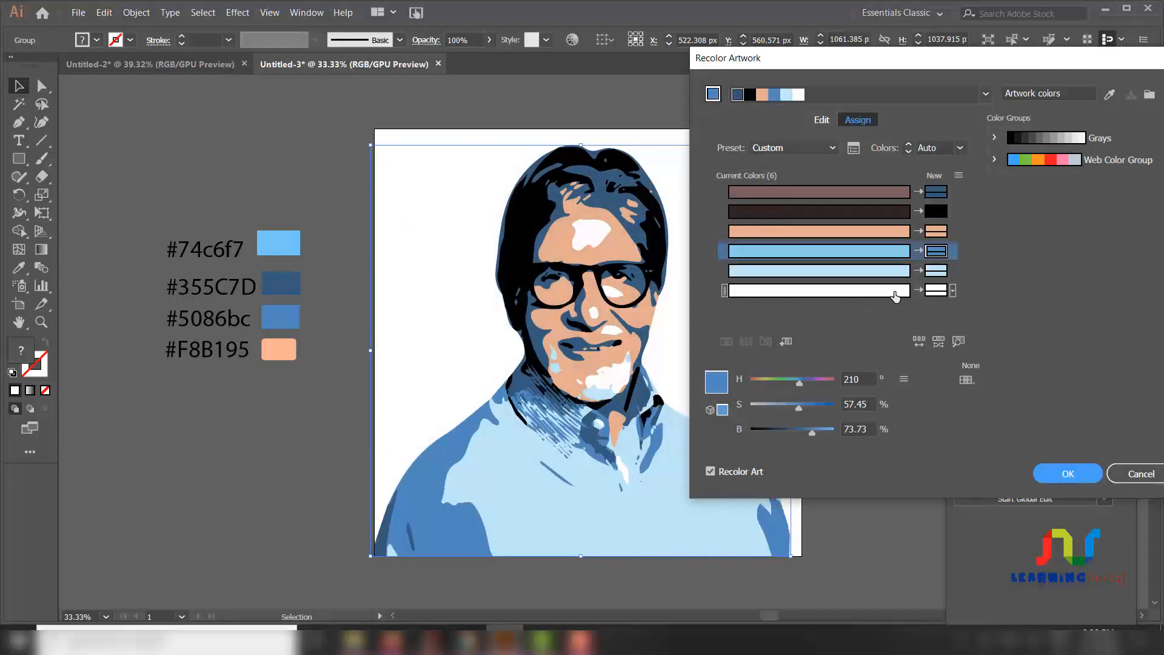
Replace the pale blue of the sweater with #74c6f7 in the artwork colors.
left_click(937, 274)
double_click(936, 276)
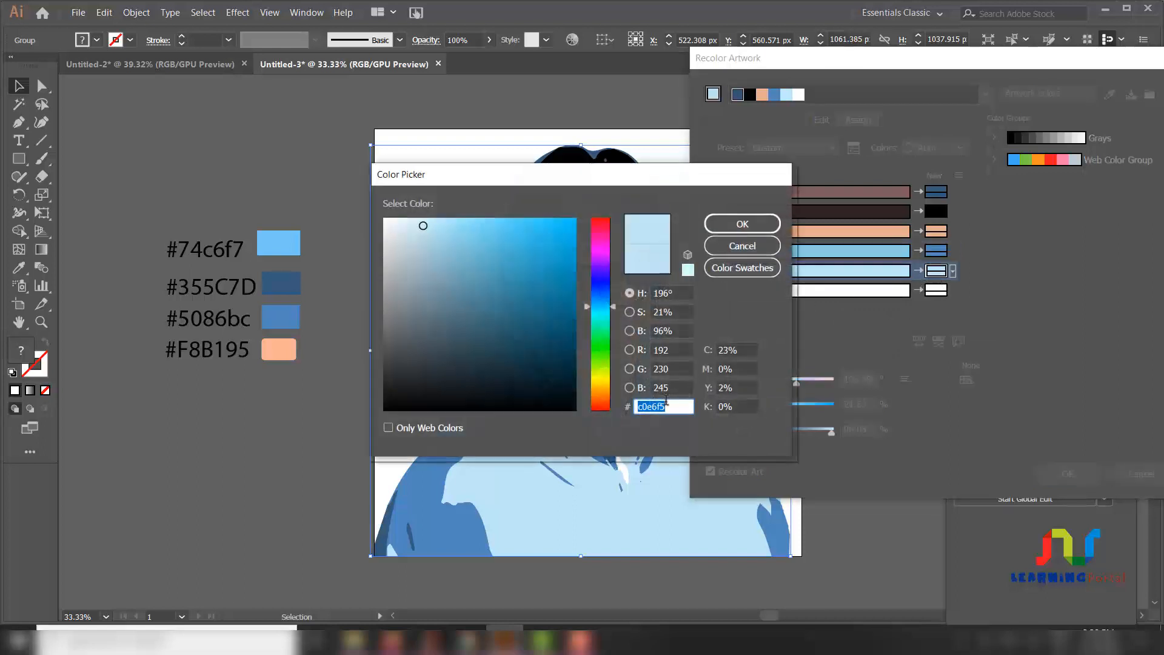
type("74")
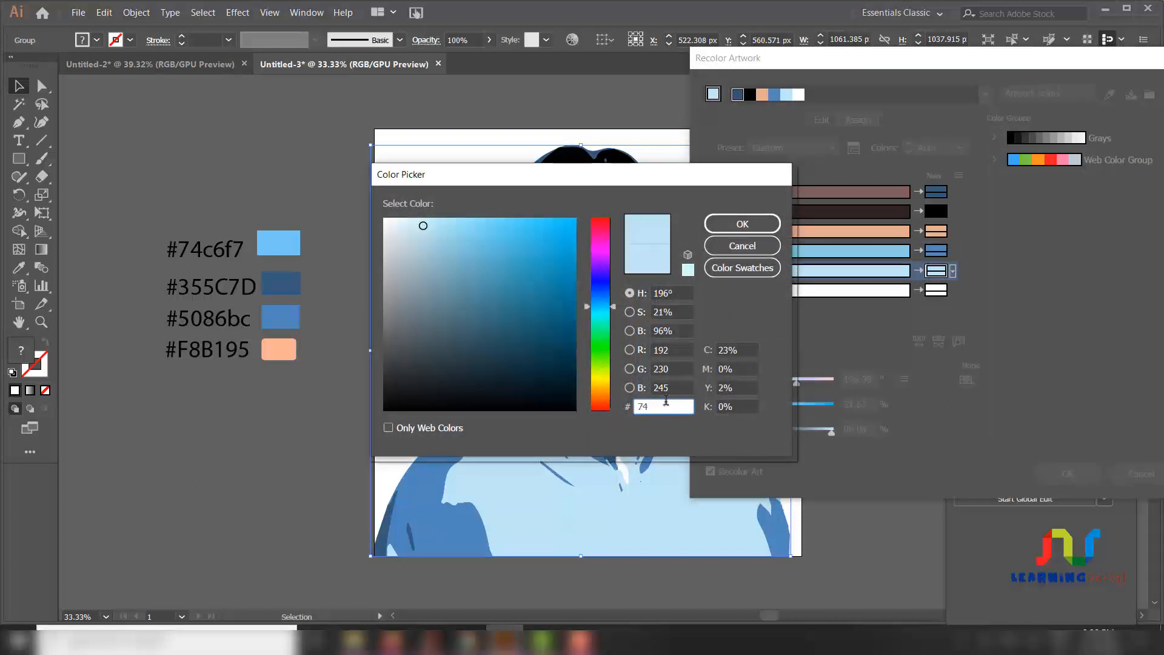
type("c6f7")
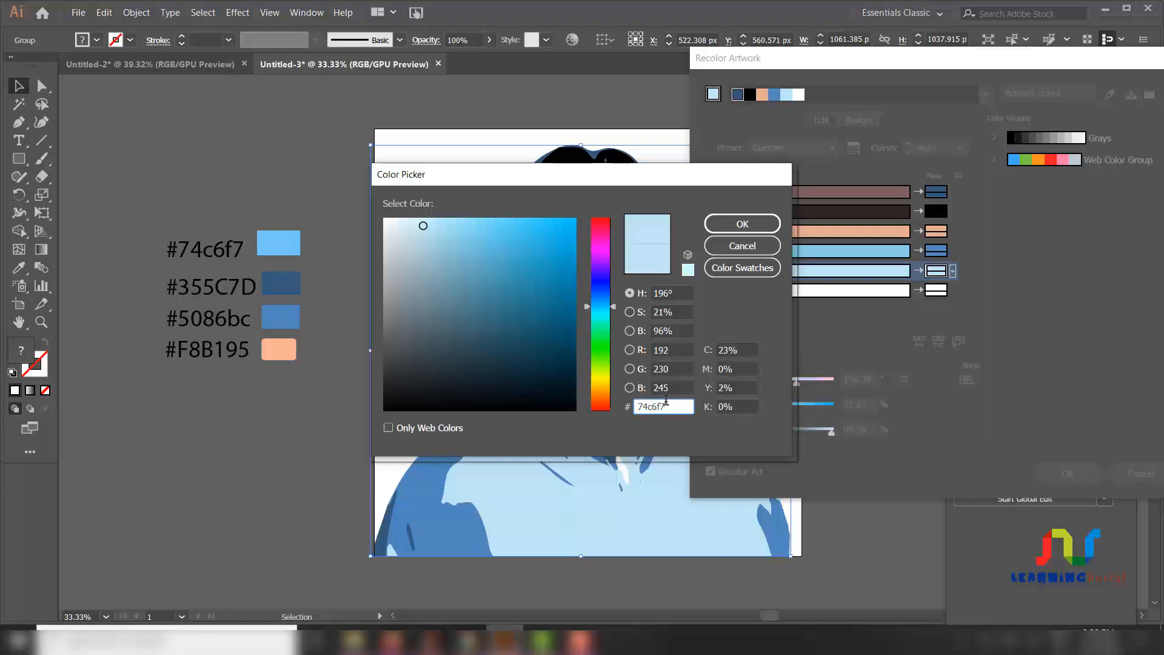
left_click(759, 219)
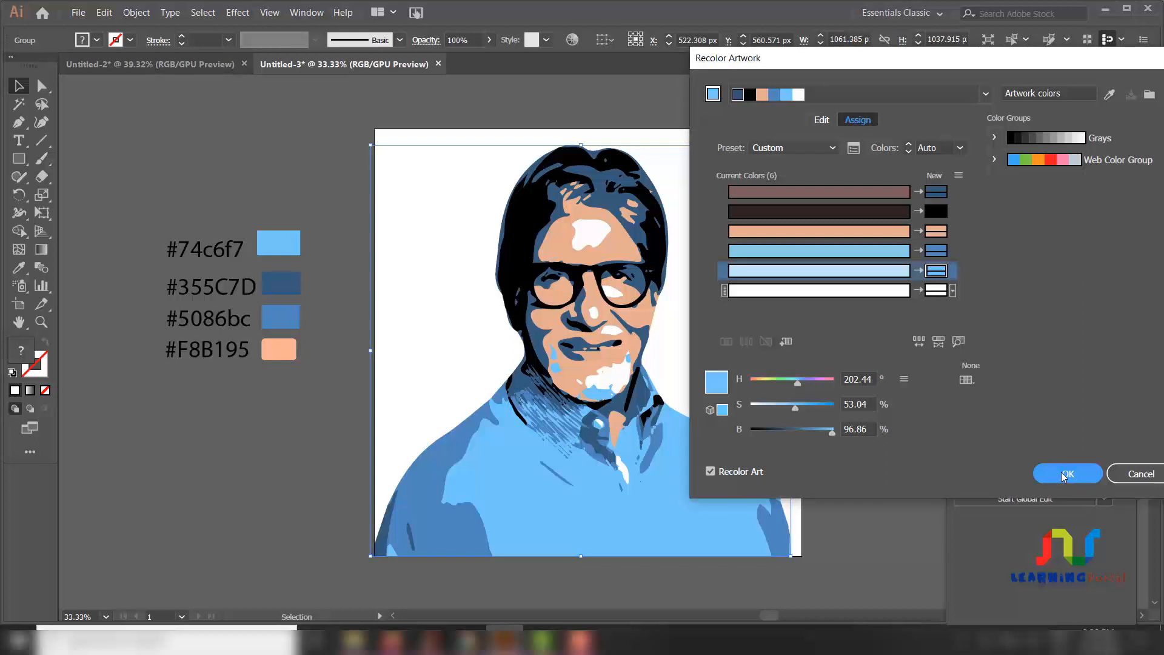
Try #f8b195 as the replacement for the near-white facial highlights in the artwork colors.
double_click(937, 291)
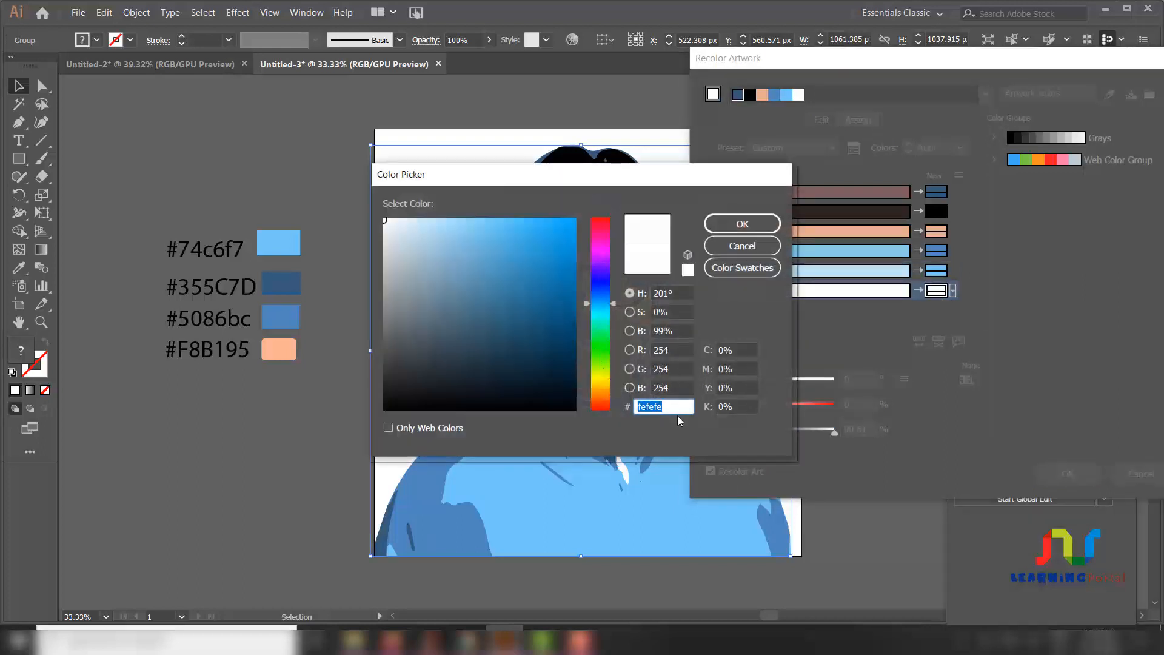
left_click_drag(669, 405, 635, 403)
type("f8b195")
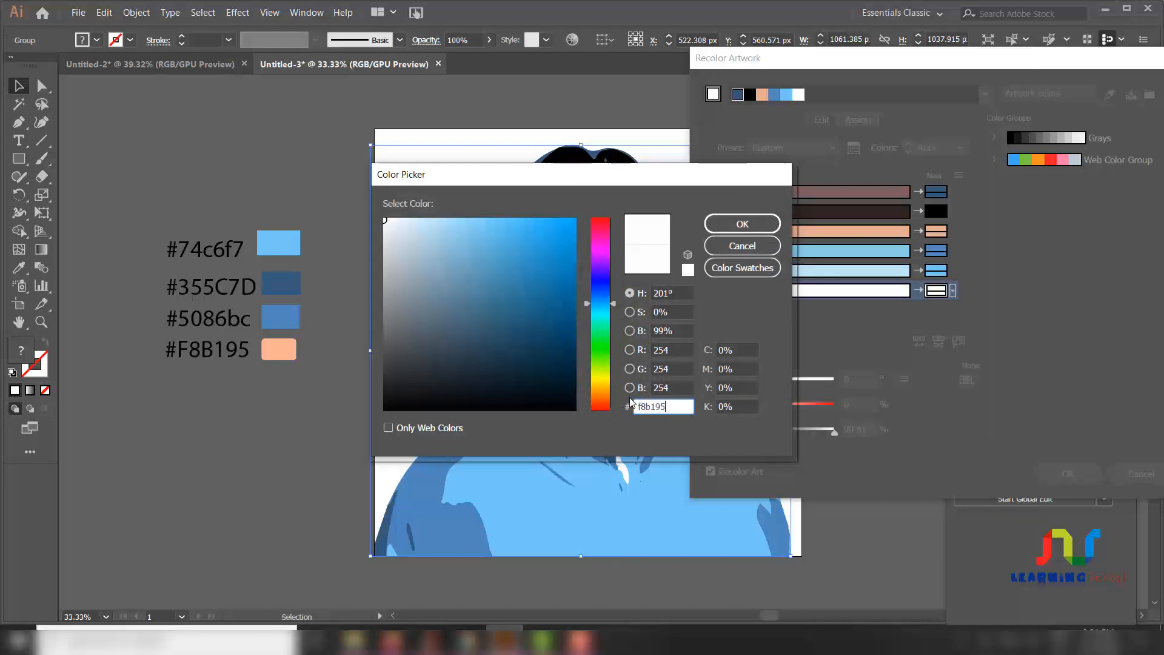
key("Return")
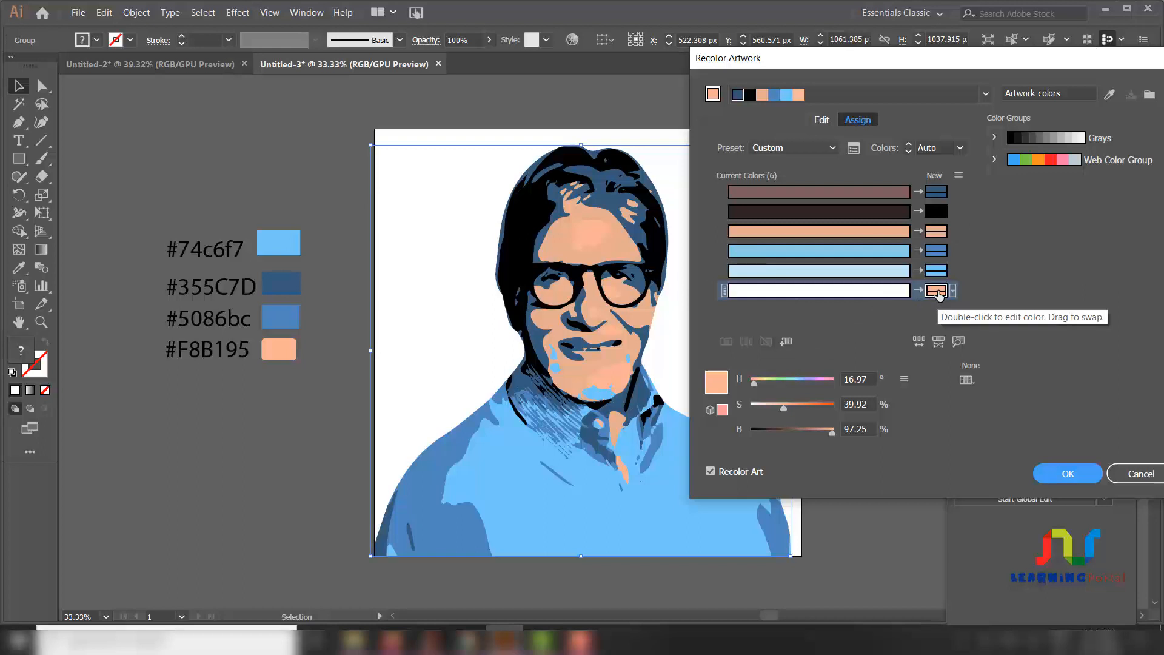
Set the replacement color of the facial highlights to pure white and apply the recoloring to the portrait.
double_click(938, 292)
left_click_drag(453, 276, 366, 204)
left_click(742, 223)
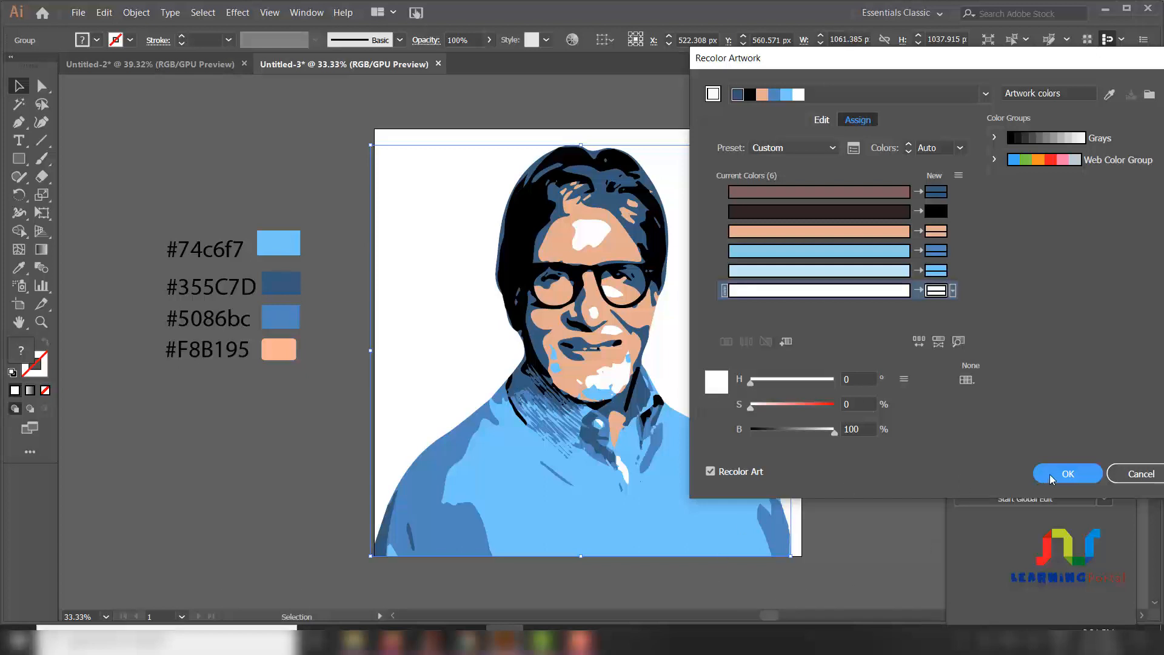
left_click(1070, 472)
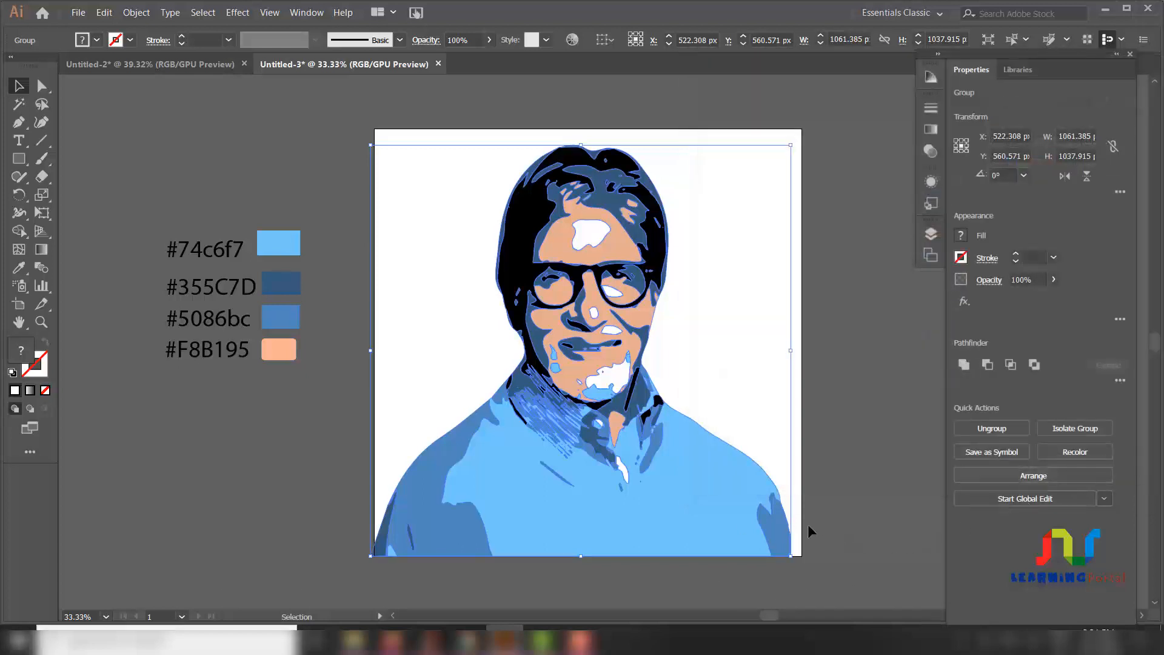
Ungroup the recolored portrait into separate shapes and clear the selection.
left_click(137, 12)
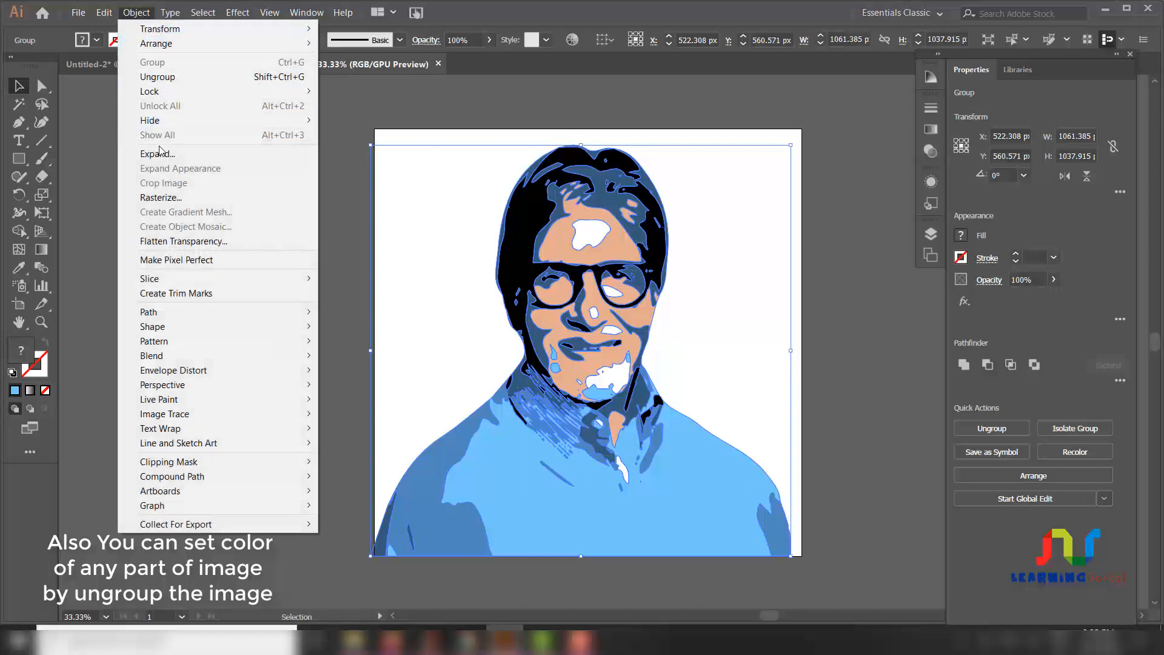
left_click(173, 77)
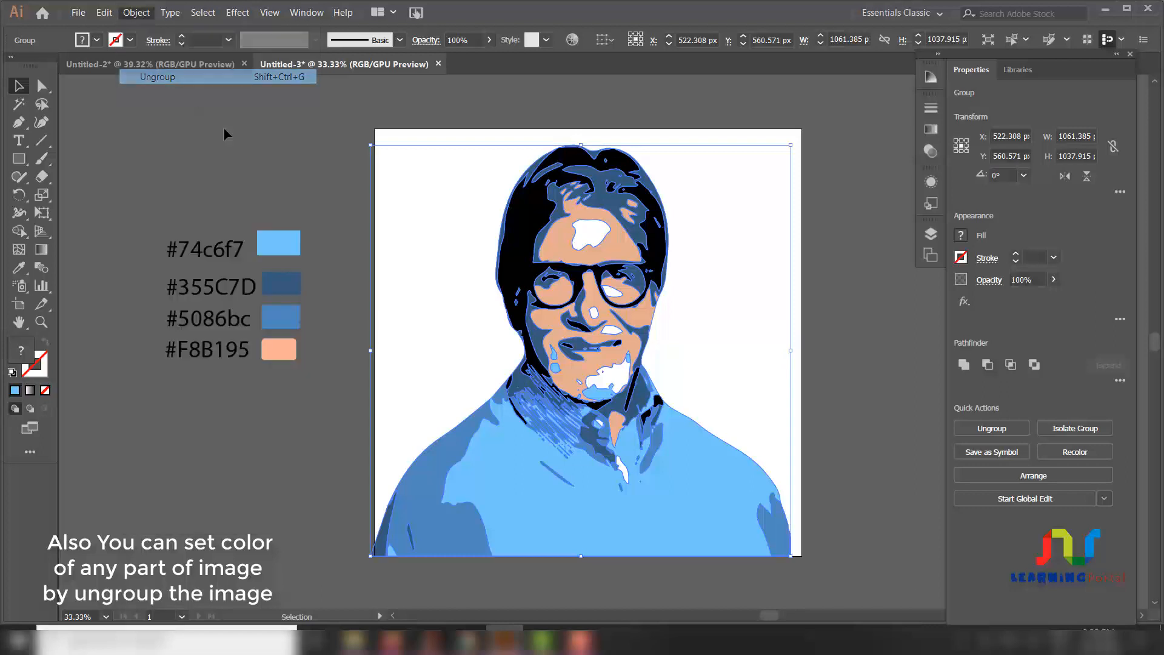
left_click(417, 120)
Fill the light blue patches on the chin and beside both corners of the mouth with black (#000000).
left_click(601, 399)
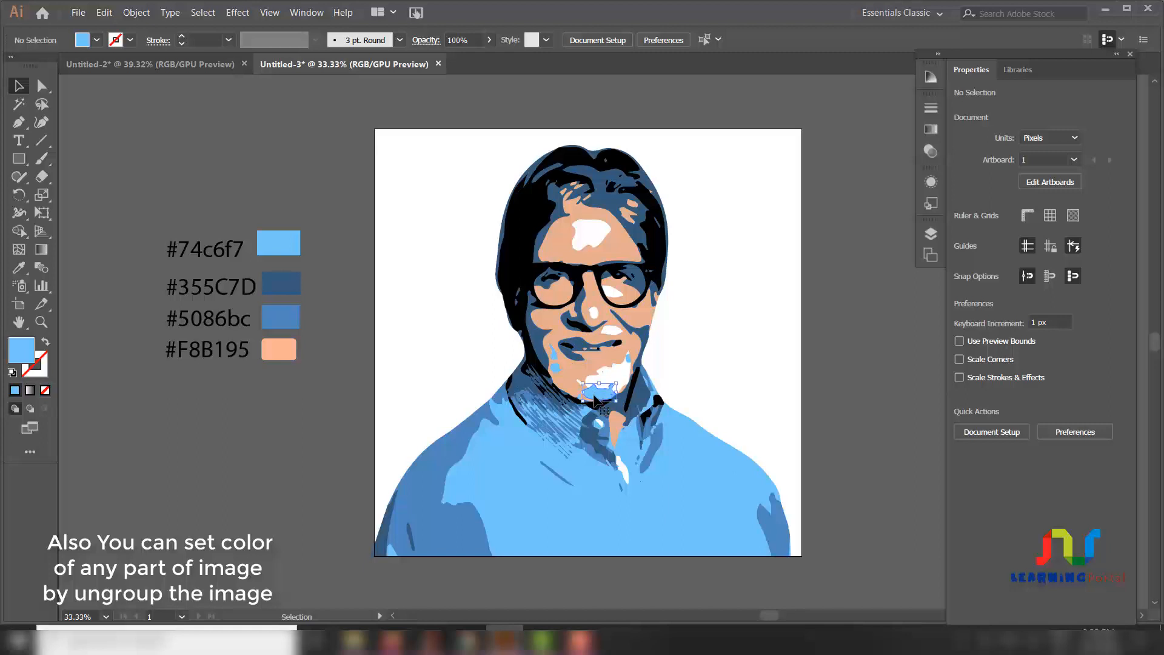
left_click(556, 366, "shift")
left_click(554, 354, "shift")
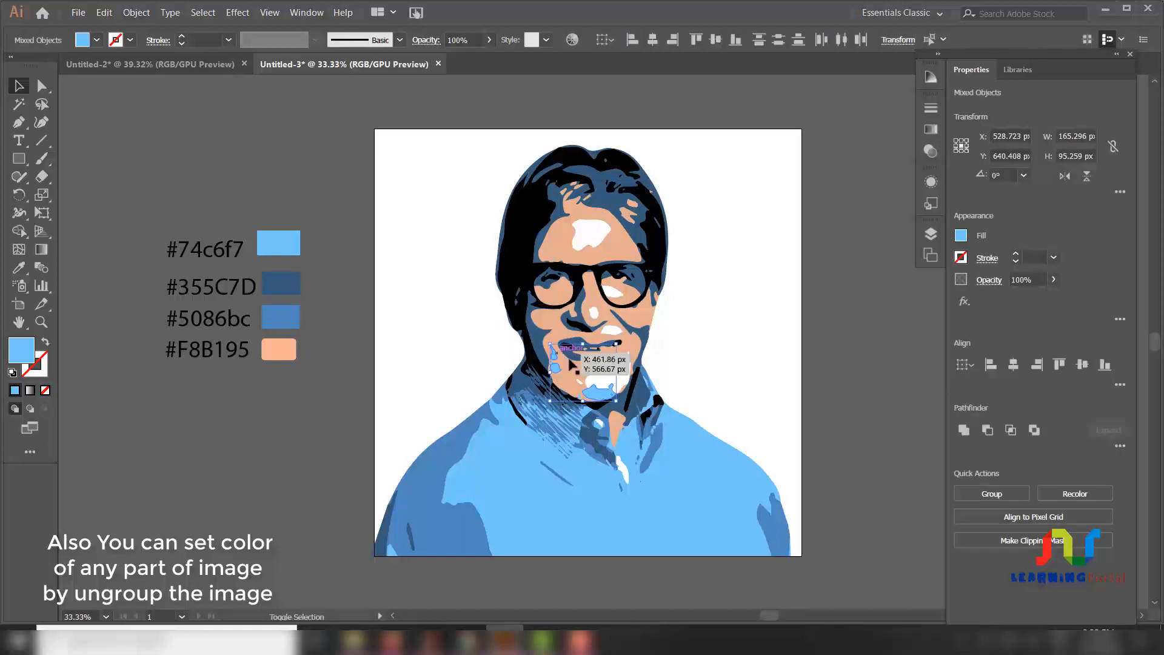
left_click(629, 359, "shift")
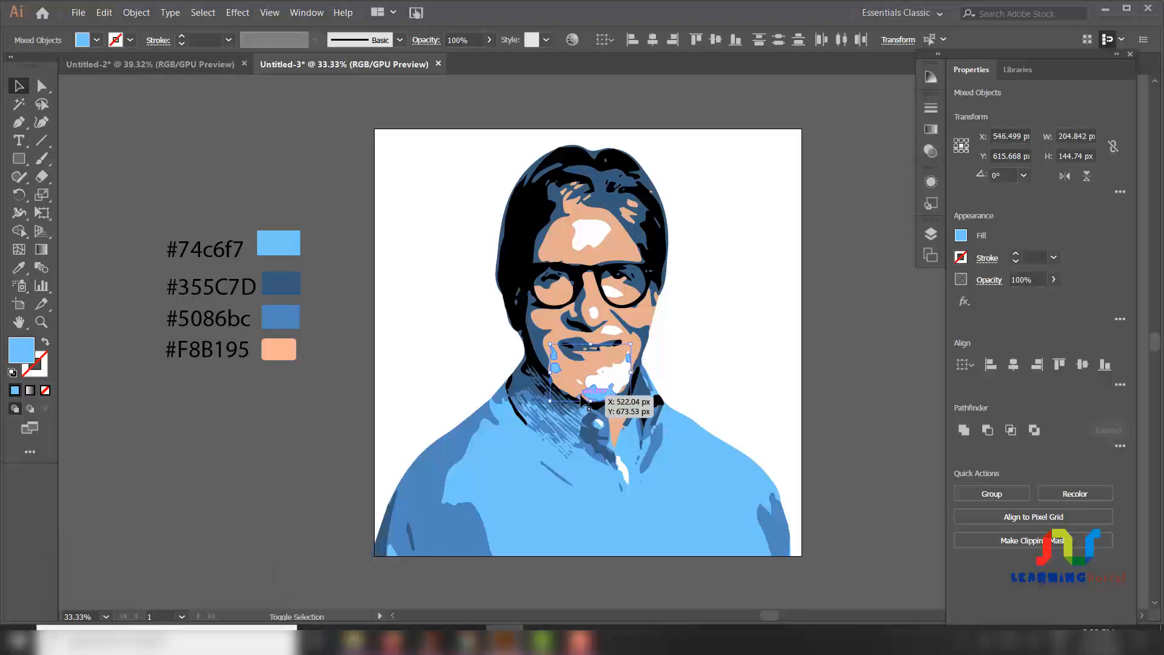
double_click(23, 351)
left_click_drag(418, 357, 378, 417)
left_click(742, 224)
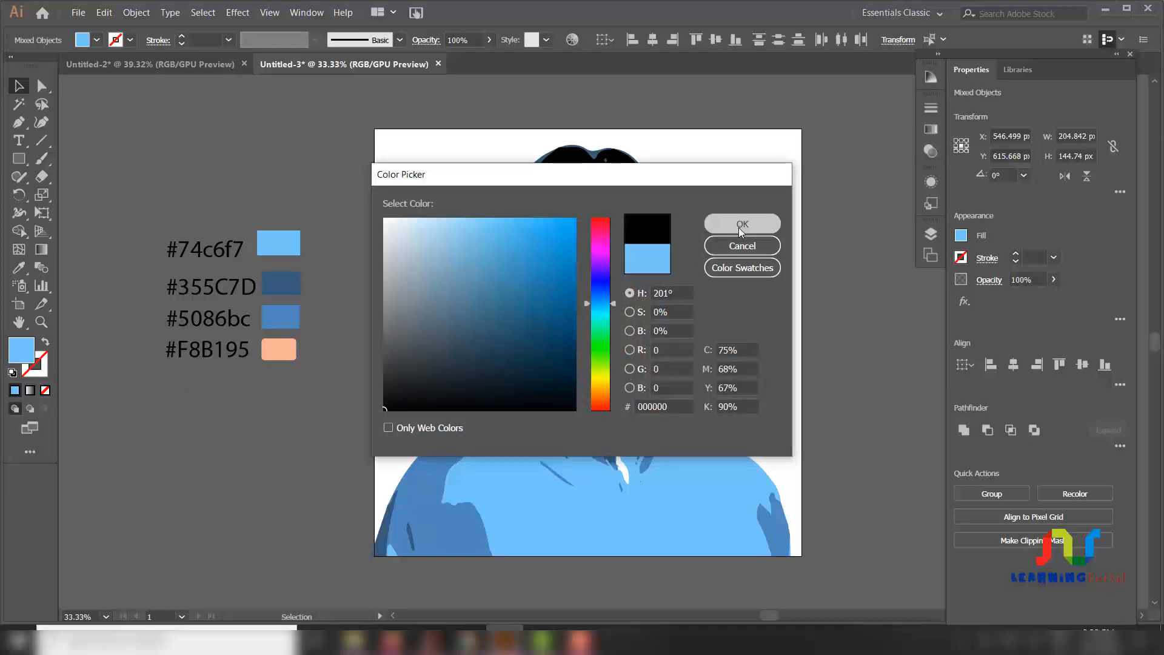
left_click(856, 323)
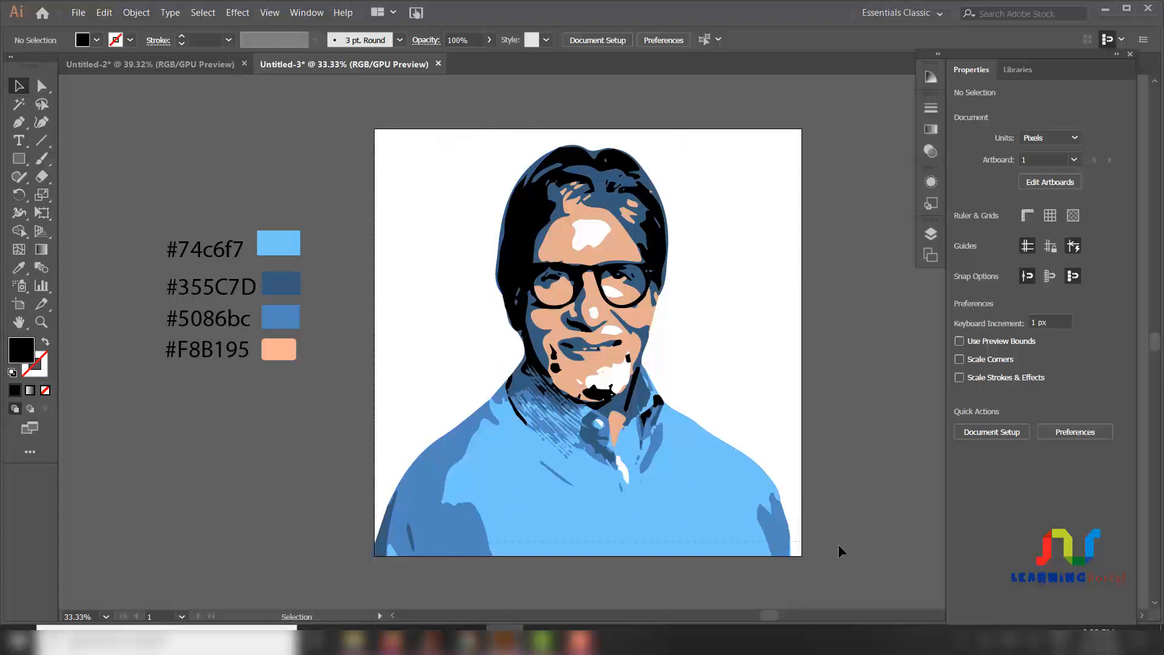
Select all the portrait shapes and group them again.
key("ctrl+a")
left_click(137, 13)
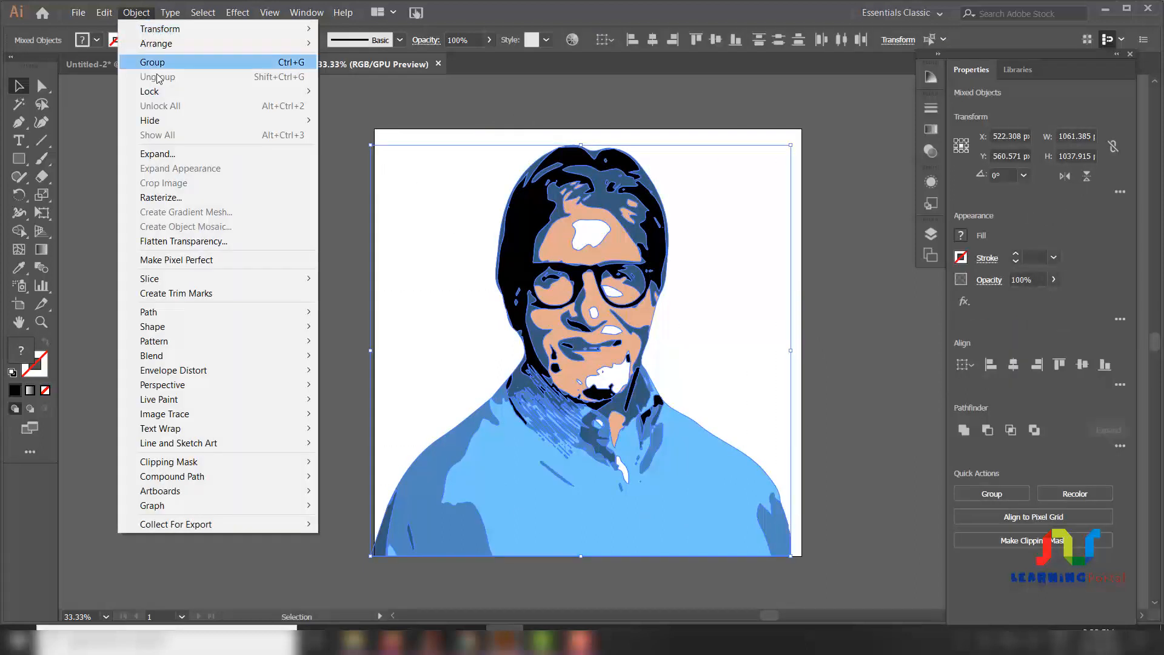
left_click(206, 59)
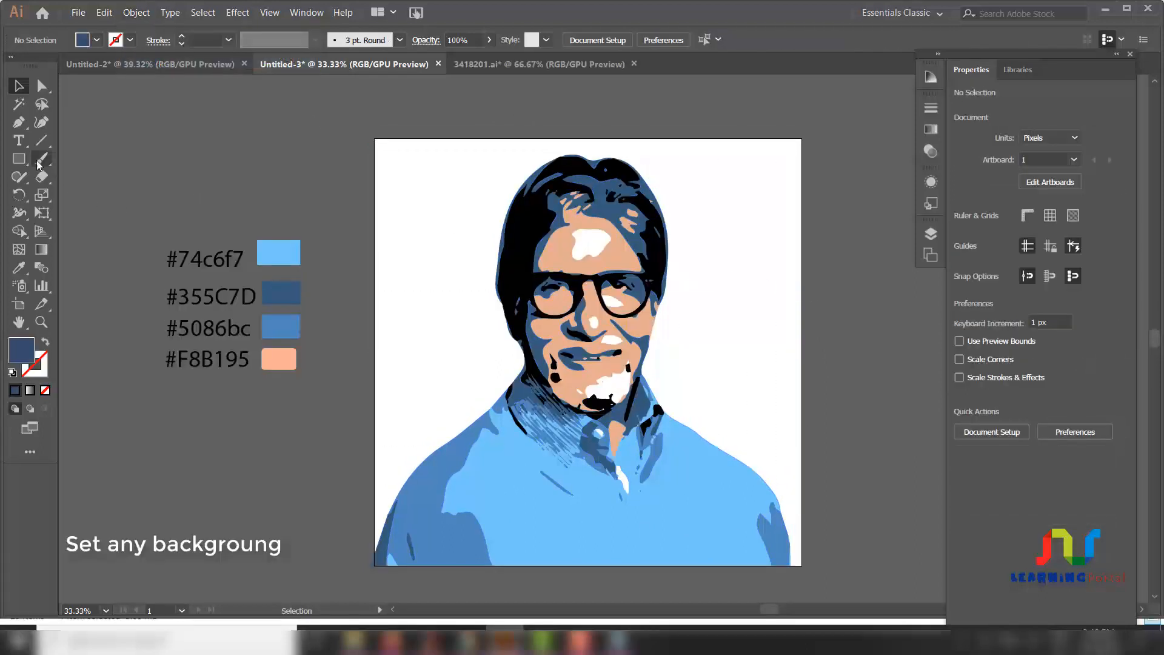
Draw a dark blue background square of about 1182 by 1182 px covering the whole artboard.
left_click(18, 158)
left_click_drag(355, 116, 823, 501)
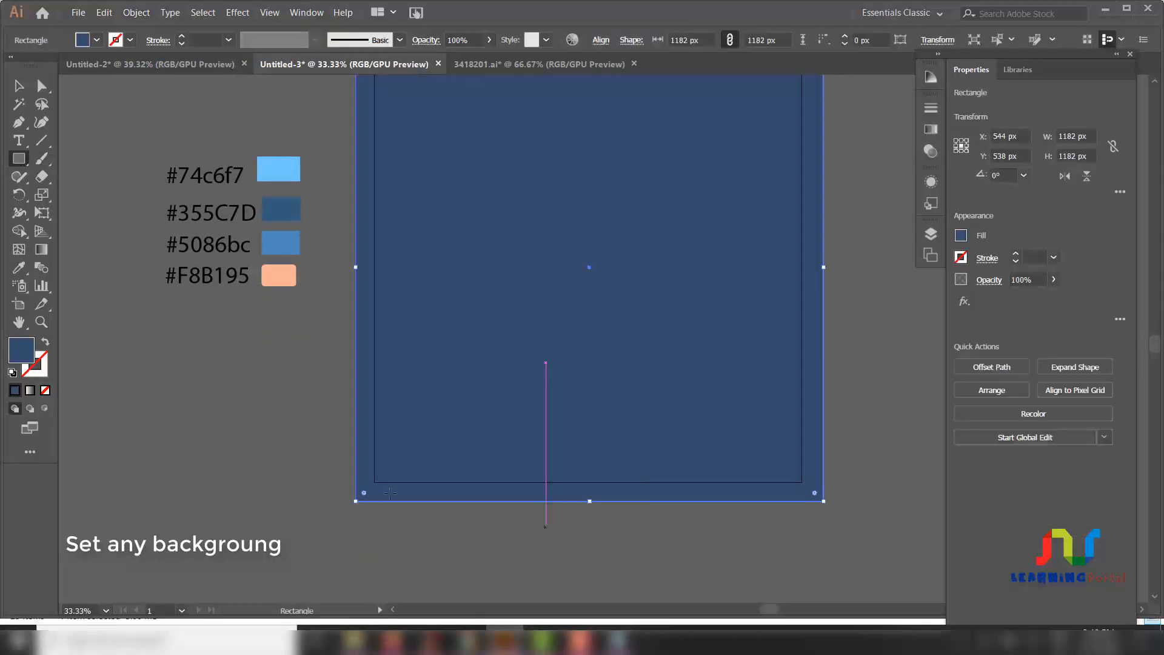
left_click(19, 90)
Send the dark blue square to the back, behind the portrait, and deselect it.
scroll(325, 395, "up", 1)
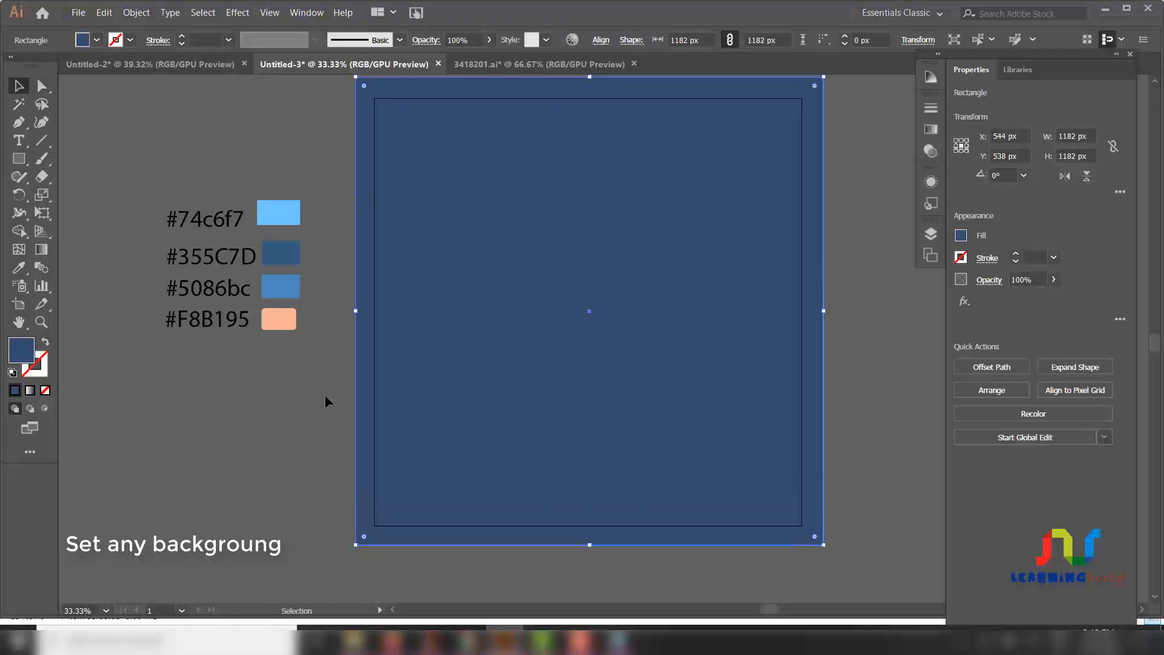
right_click(505, 238)
mouse_move(626, 445)
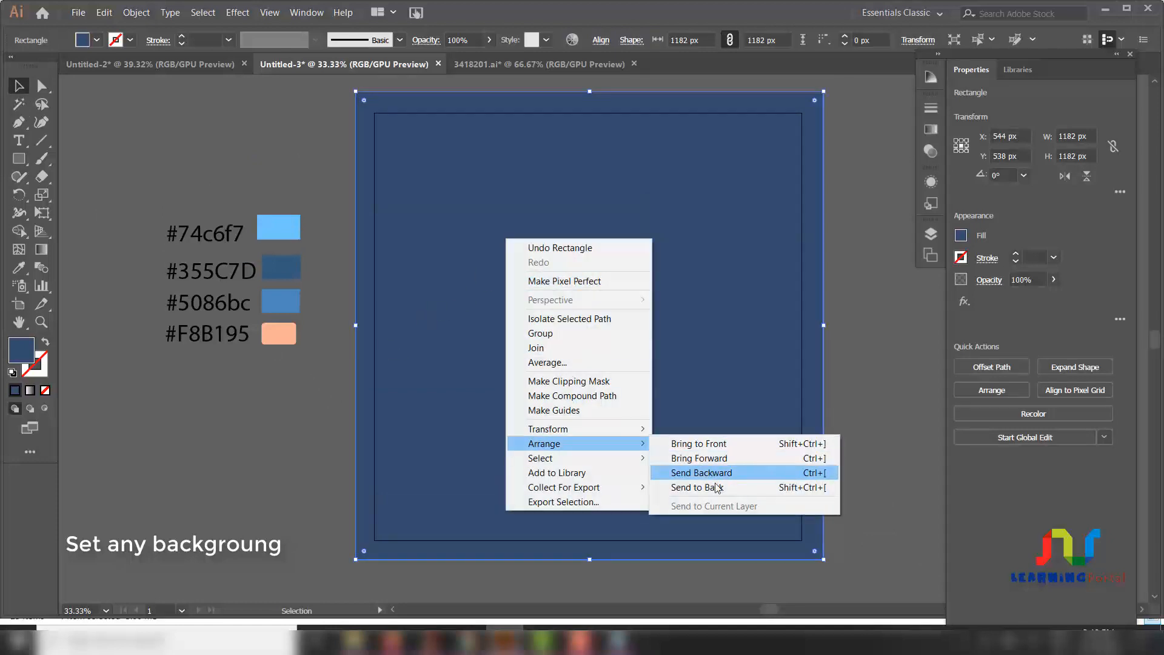
left_click(697, 487)
left_click(223, 501)
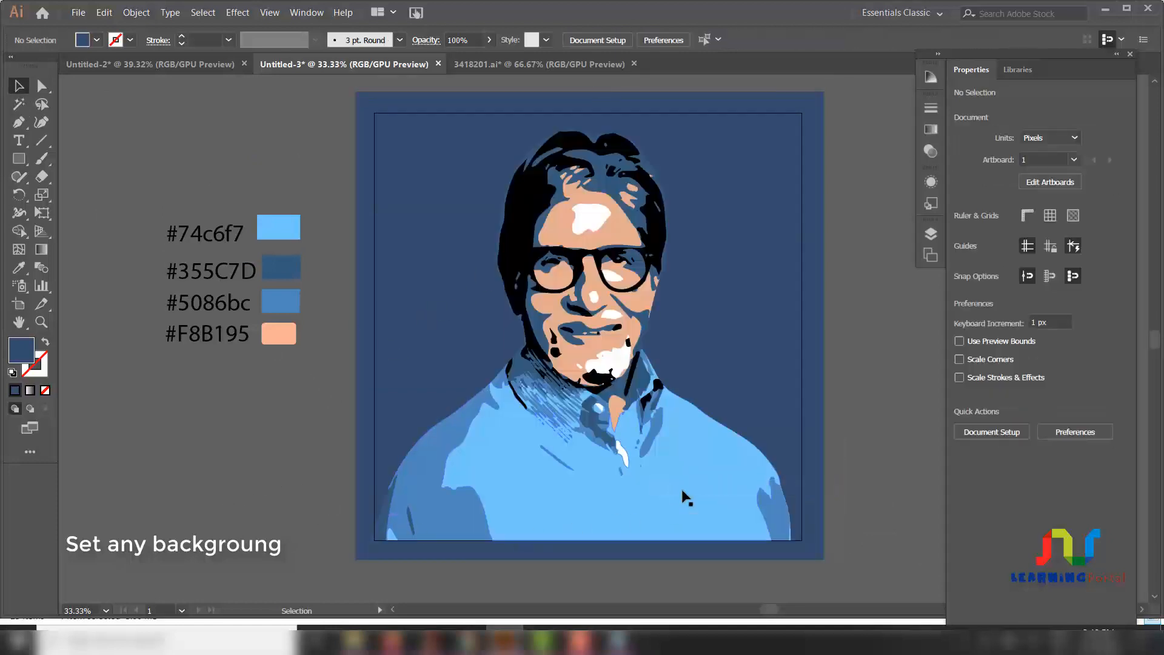